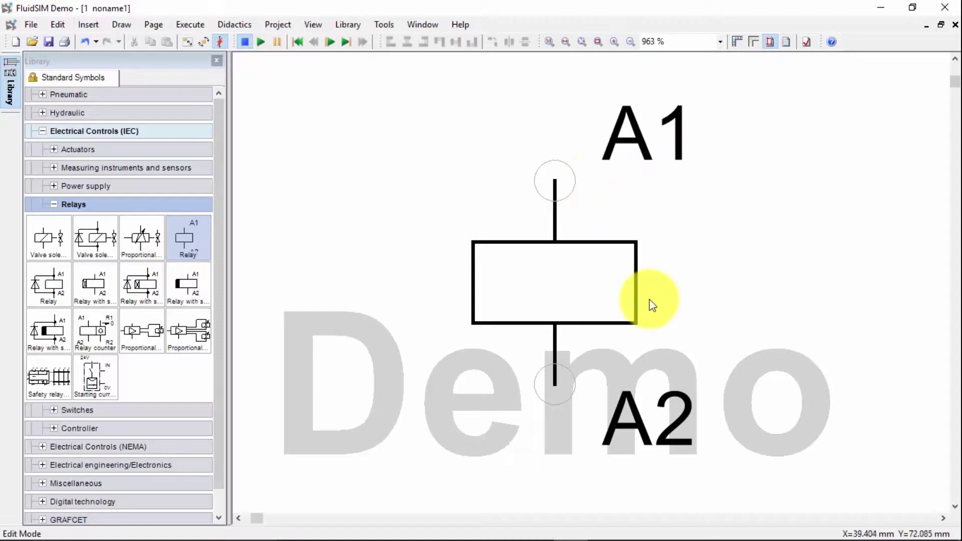
Move the relay symbol up and to the left on the drawing sheet
scroll(630, 259, "down", 5)
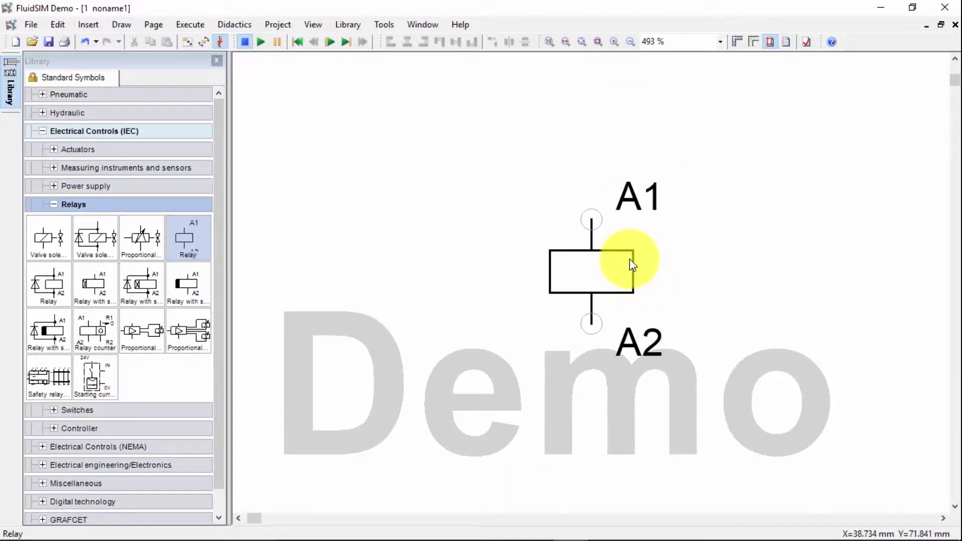
left_click(470, 253)
left_click_drag(471, 252, 457, 245)
left_click(559, 257)
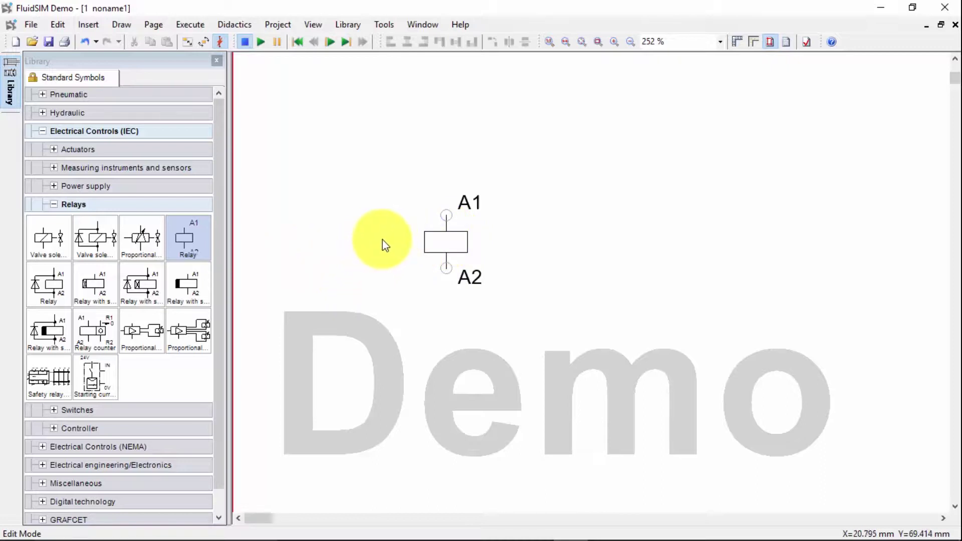
left_click(446, 242)
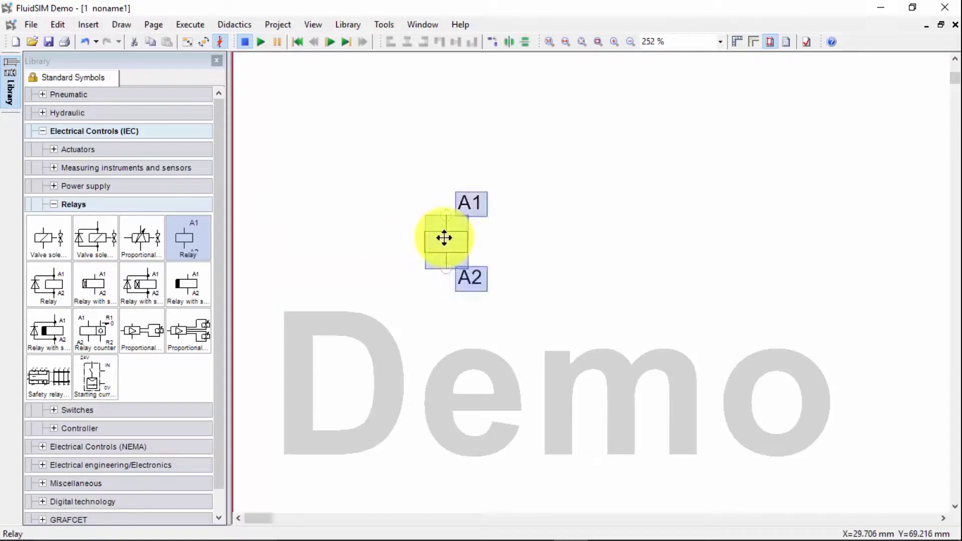
left_click(536, 248)
Place a general make switch, break switch and changeover switch in a row above the relay, with the make switch closest to it
left_click(54, 204)
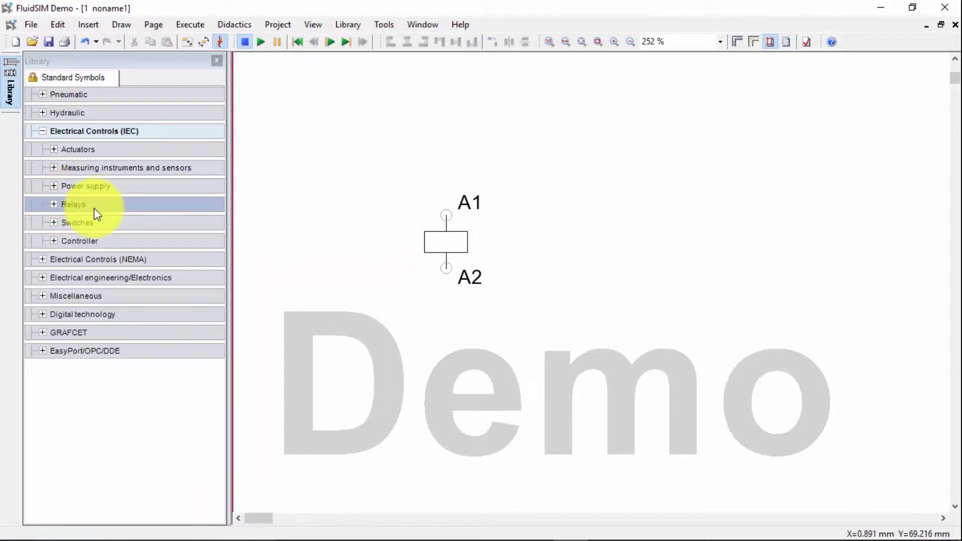
left_click(52, 224)
left_click(64, 306)
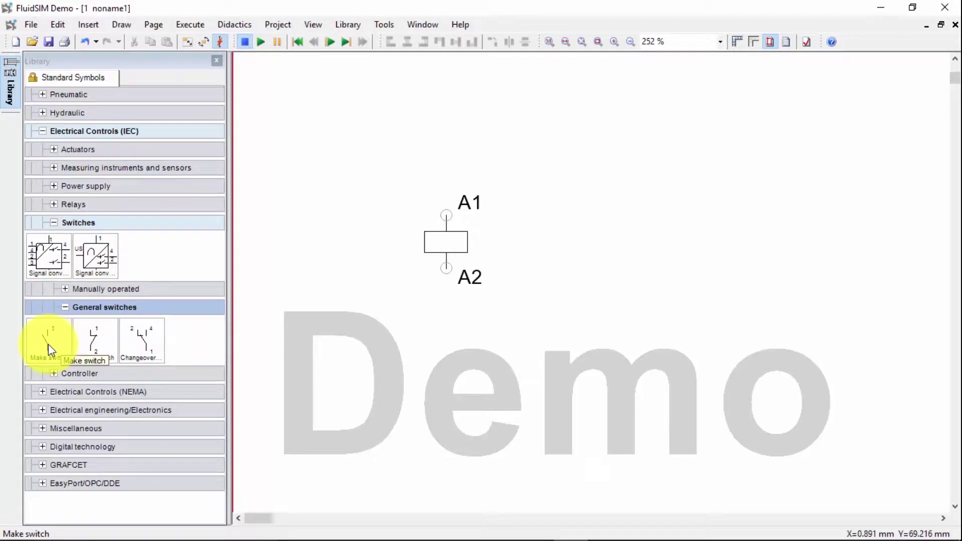
left_click_drag(48, 344, 586, 175)
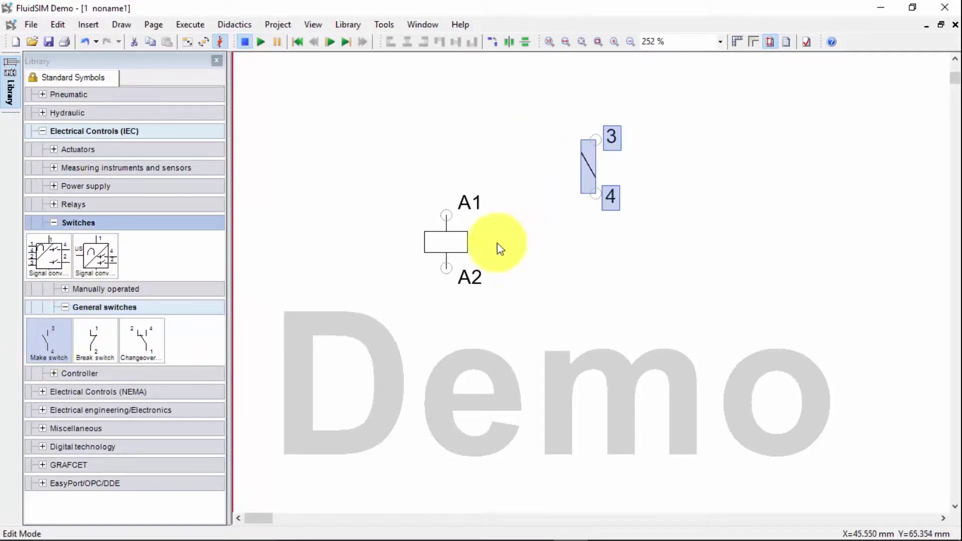
left_click_drag(95, 342, 675, 176)
left_click_drag(150, 343, 762, 172)
left_click(754, 225)
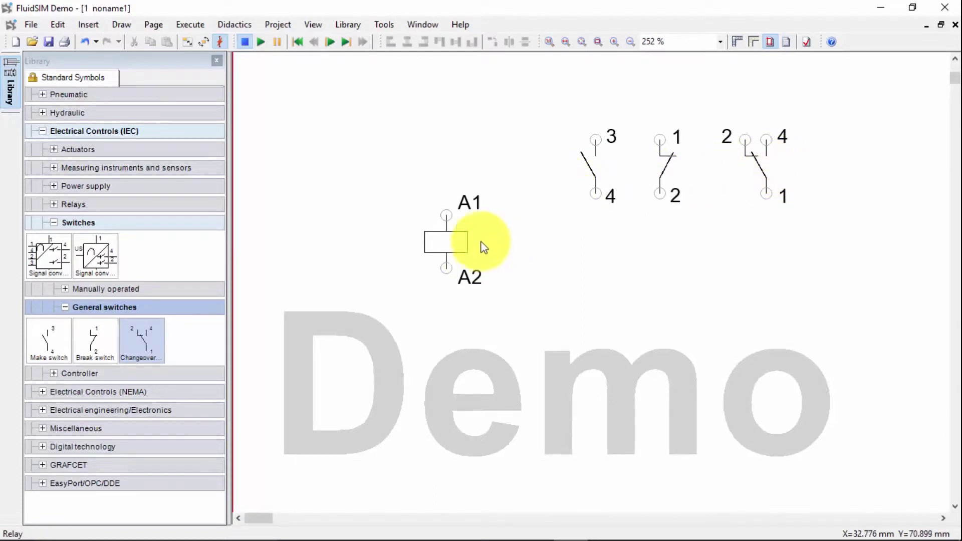
left_click_drag(589, 173, 547, 149)
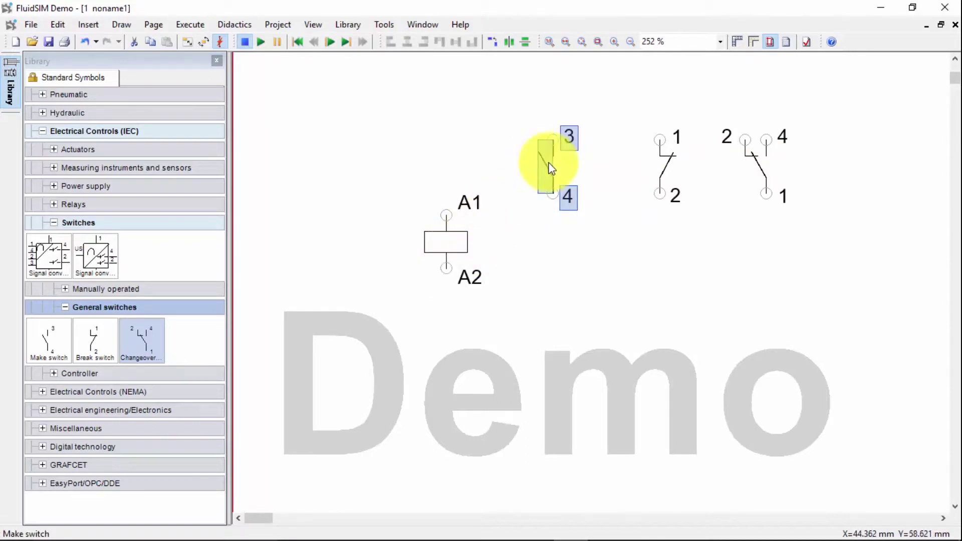
left_click(556, 248)
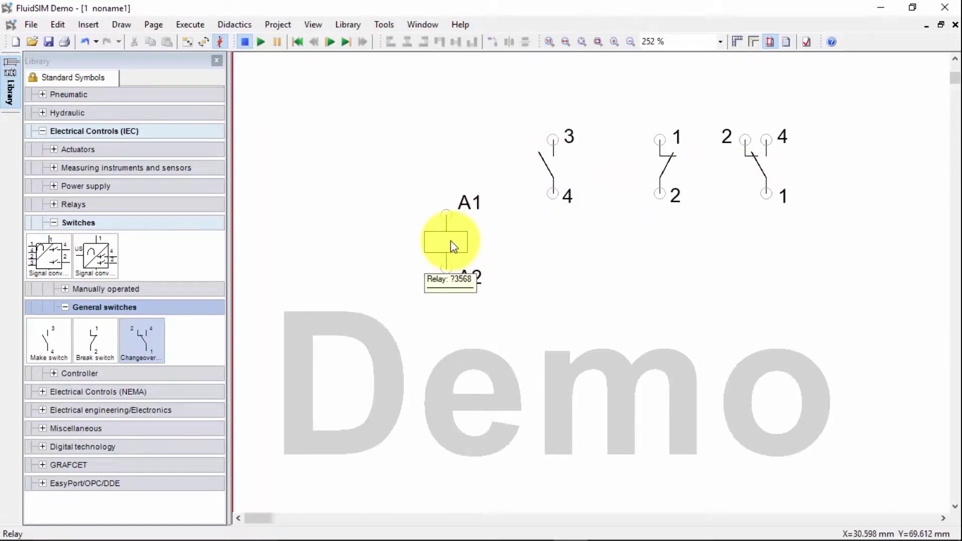
Set the relay's identification to K1
left_click(450, 240)
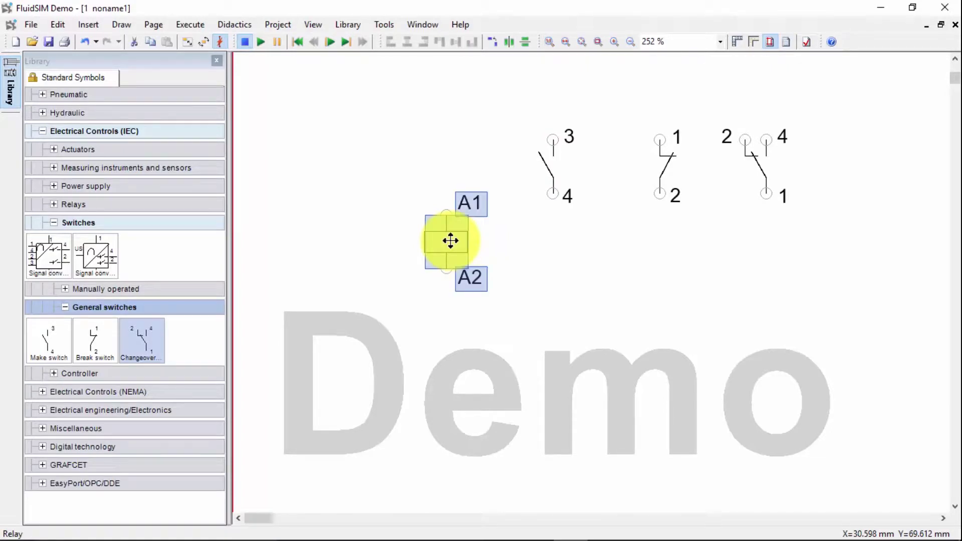
double_click(450, 241)
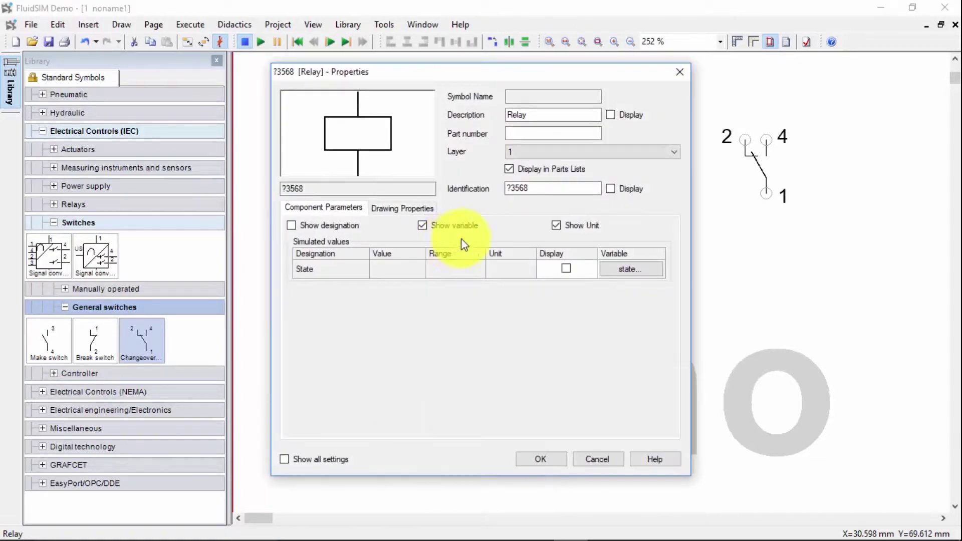
double_click(516, 188)
left_click(535, 185)
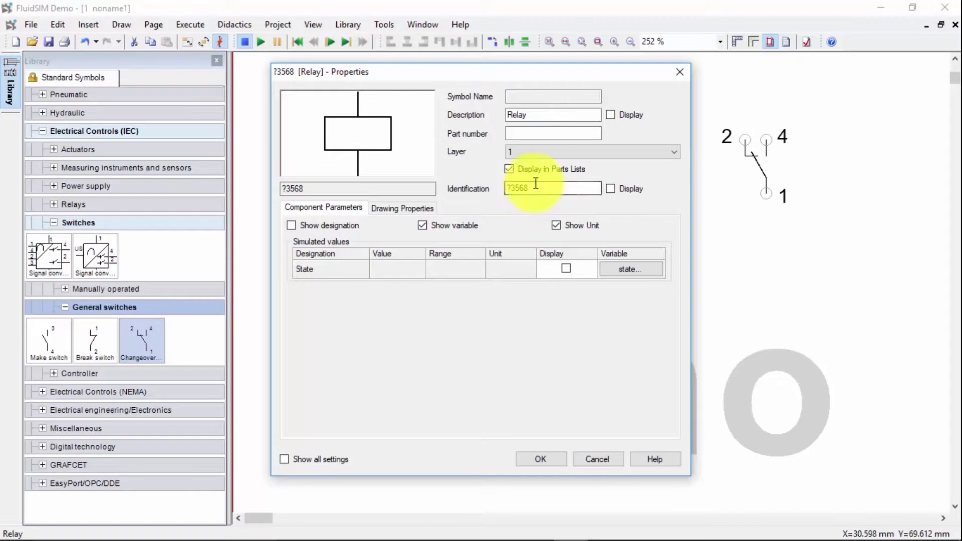
left_click_drag(564, 184, 489, 190)
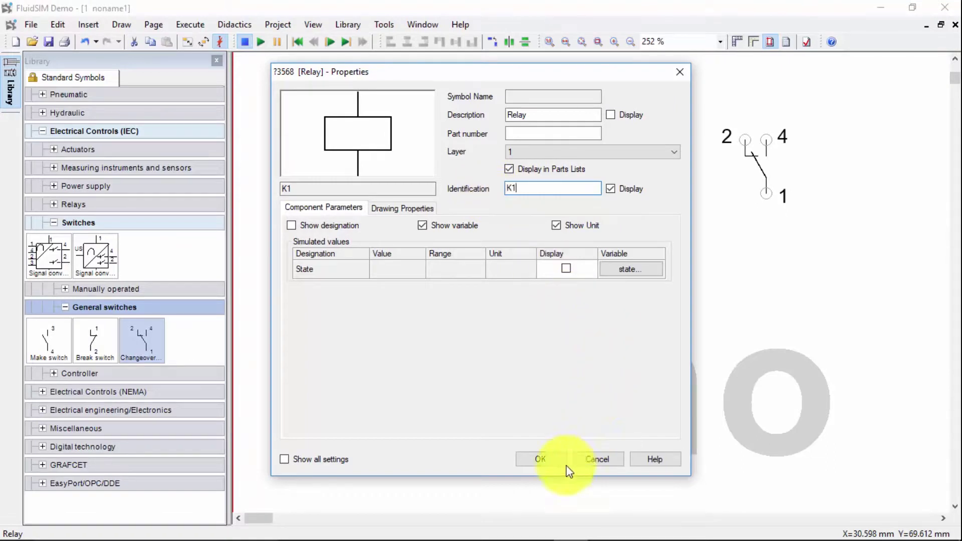
left_click(547, 459)
left_click(576, 342)
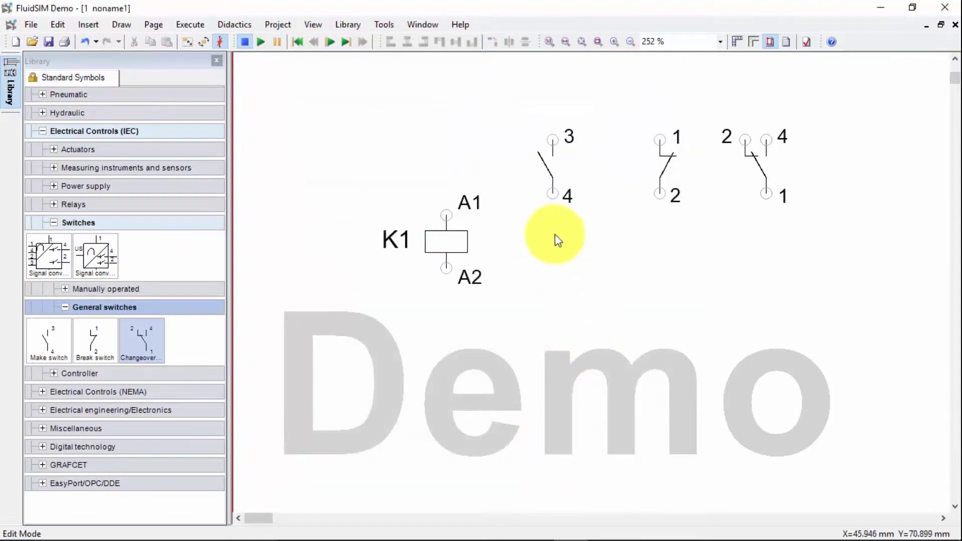
Set the contact number of the make switch to 1 in its contact properties
double_click(548, 171)
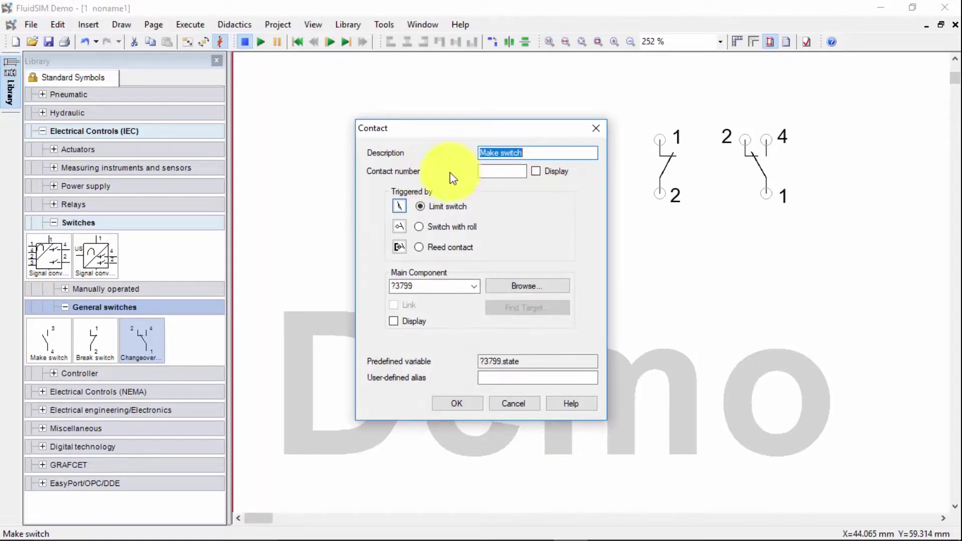
left_click(513, 171)
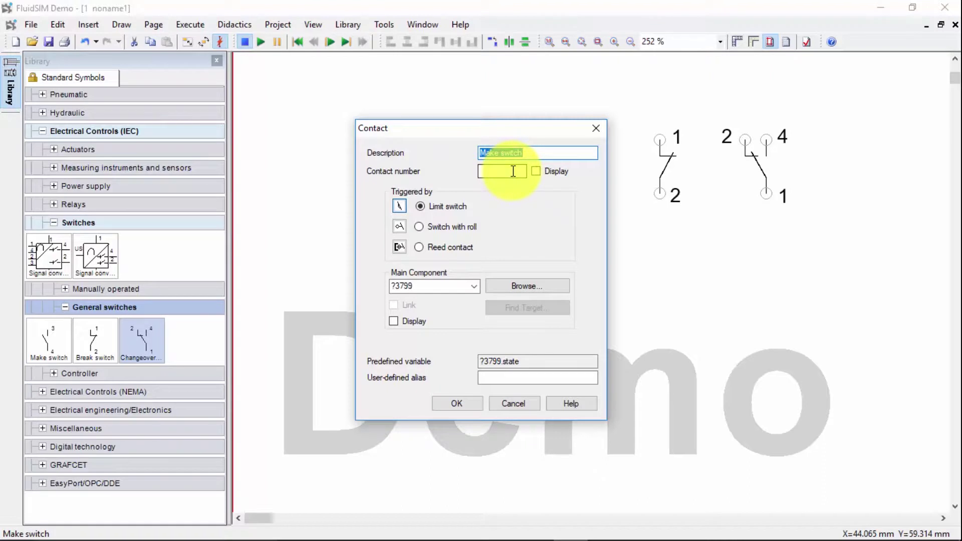
left_click(513, 172)
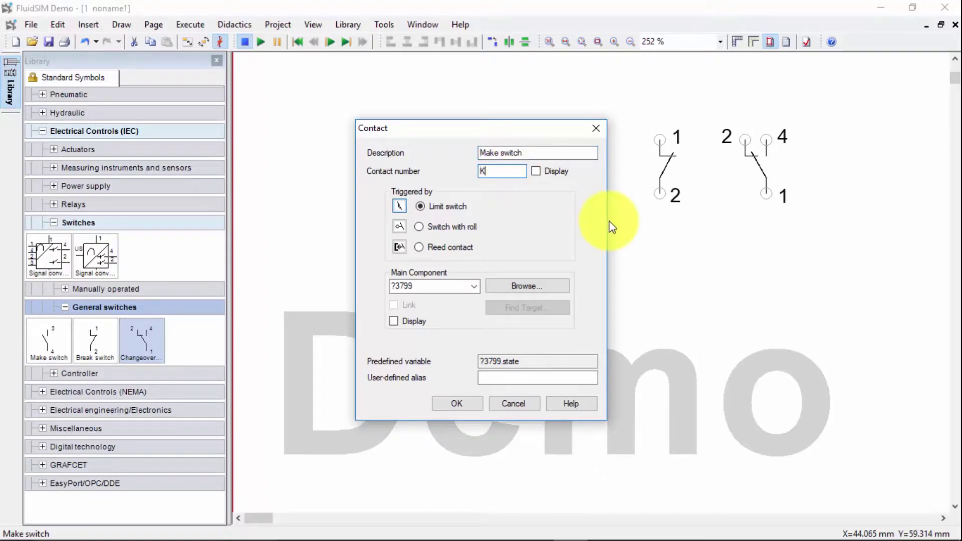
type("K1")
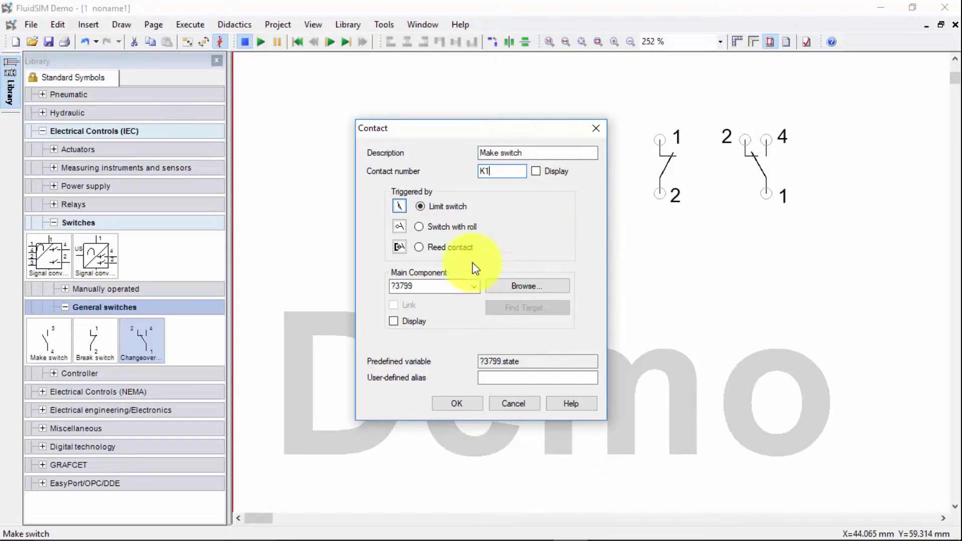
left_click(473, 287)
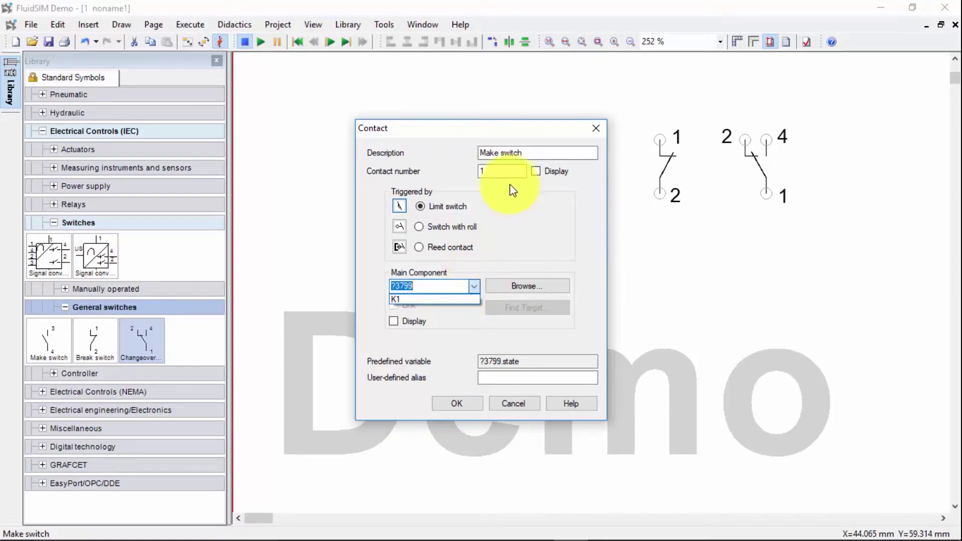
left_click(532, 153)
left_click(506, 171)
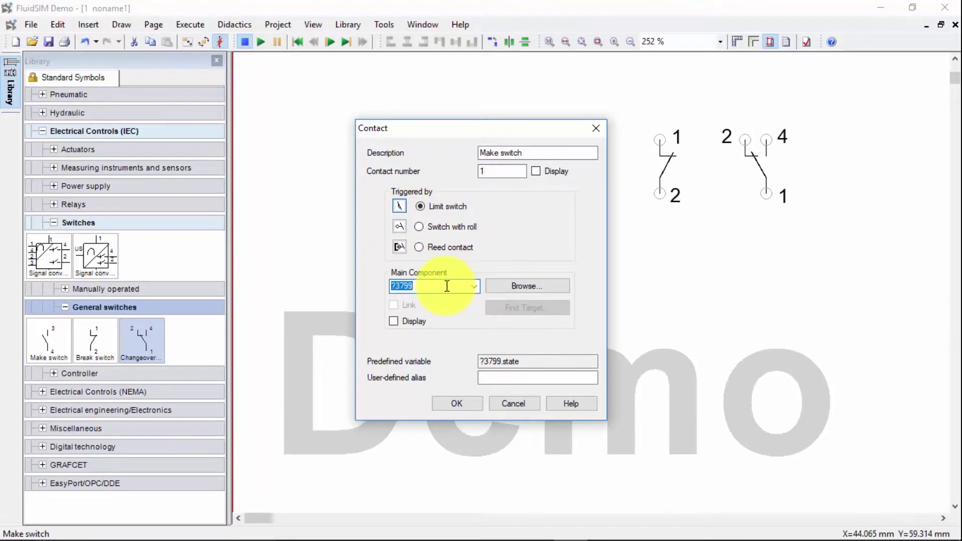
Link the make switch to the relay by choosing K1 as its main component
key("BackSpace")
type("k")
left_click(474, 287)
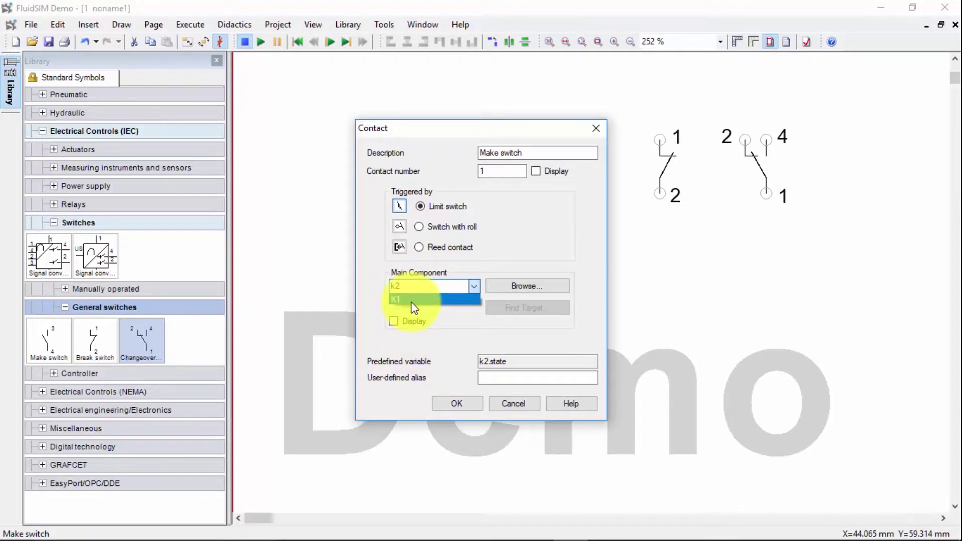
left_click(385, 329)
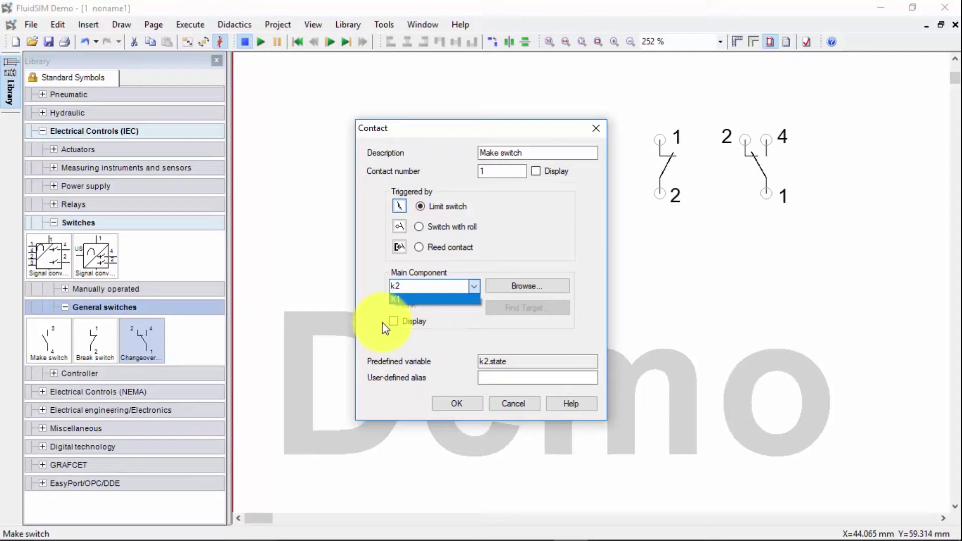
left_click(399, 299)
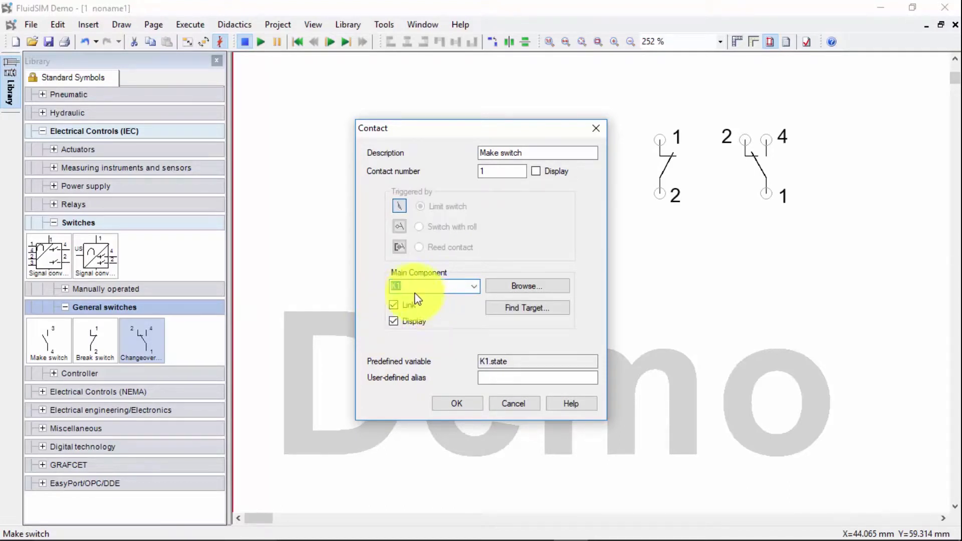
left_click(475, 401)
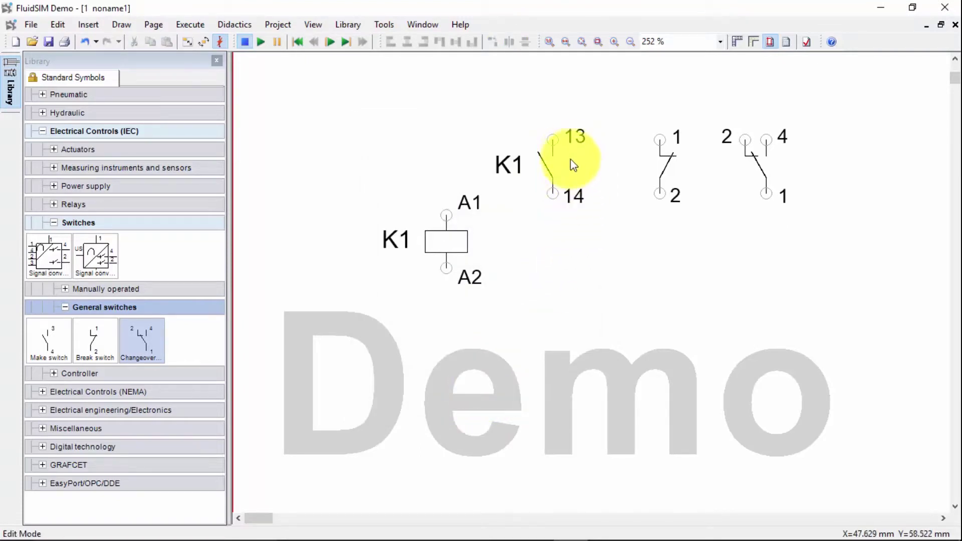
Change the K1 make switch's contact number to 2
left_click(551, 164)
double_click(551, 164)
left_click(491, 172)
type("2")
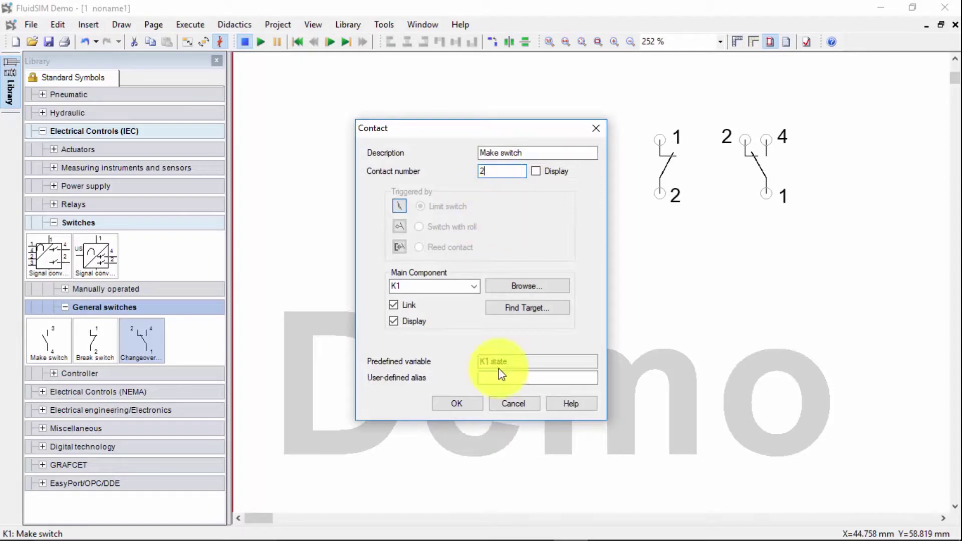
left_click(457, 402)
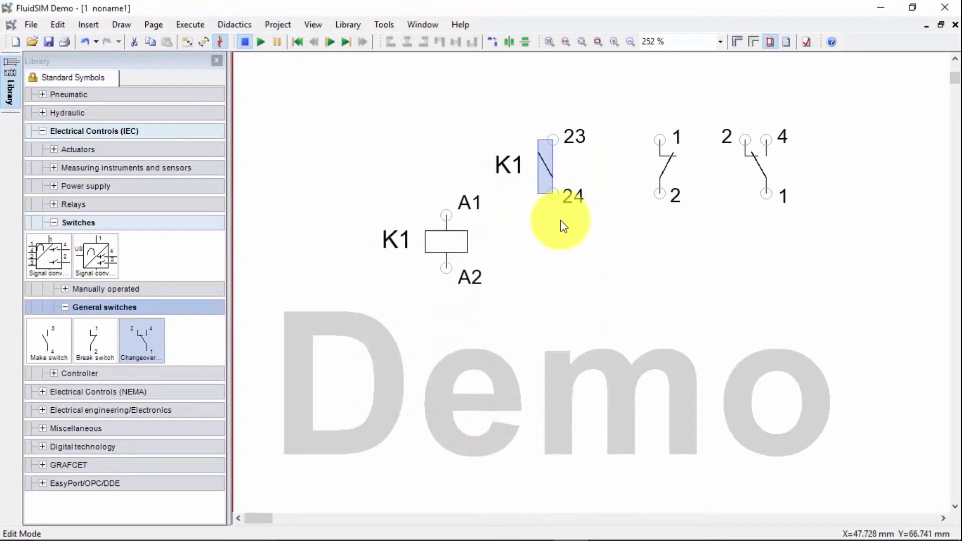
Restore the K1 make switch's contact number to 1 and check the identification of its upper terminal
left_click(543, 172)
double_click(543, 172)
left_click(505, 172)
type("1")
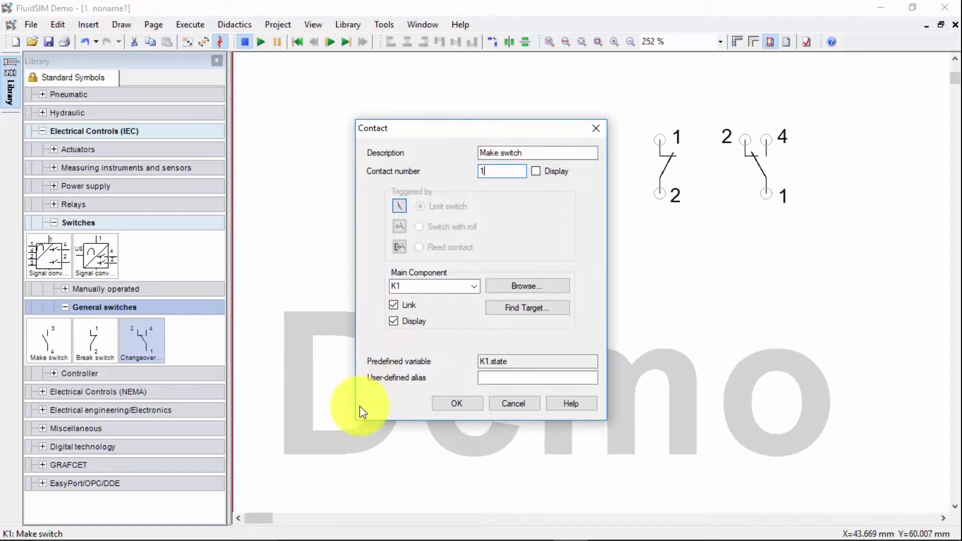
left_click(459, 404)
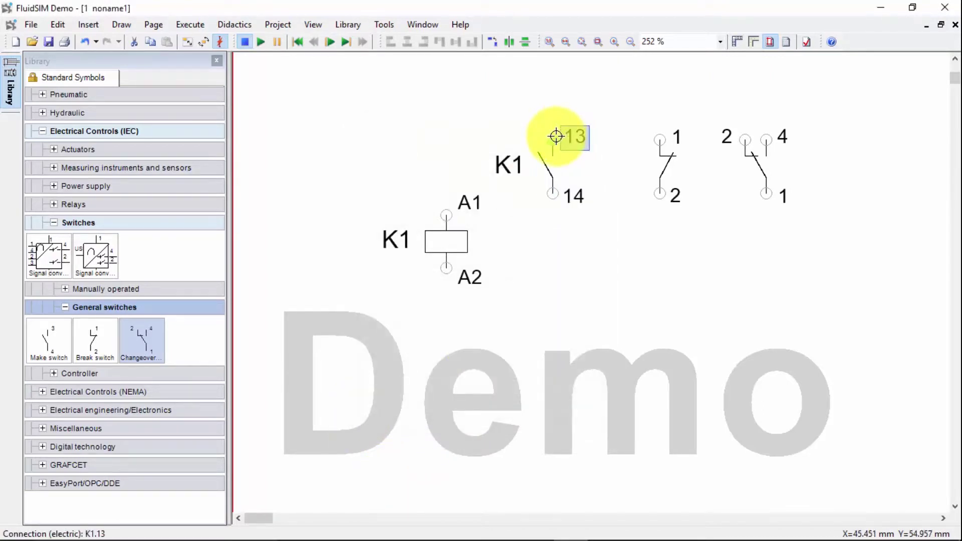
double_click(557, 136)
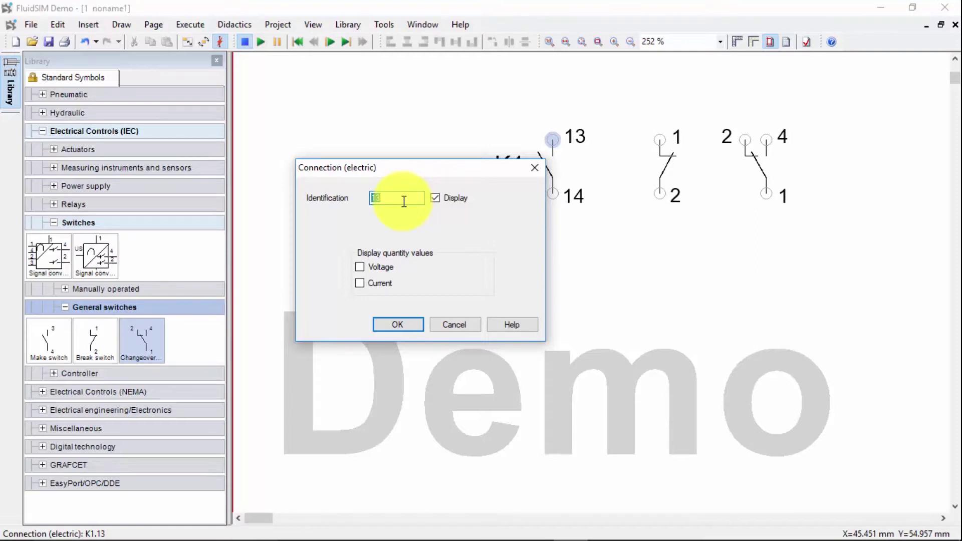
left_click(418, 326)
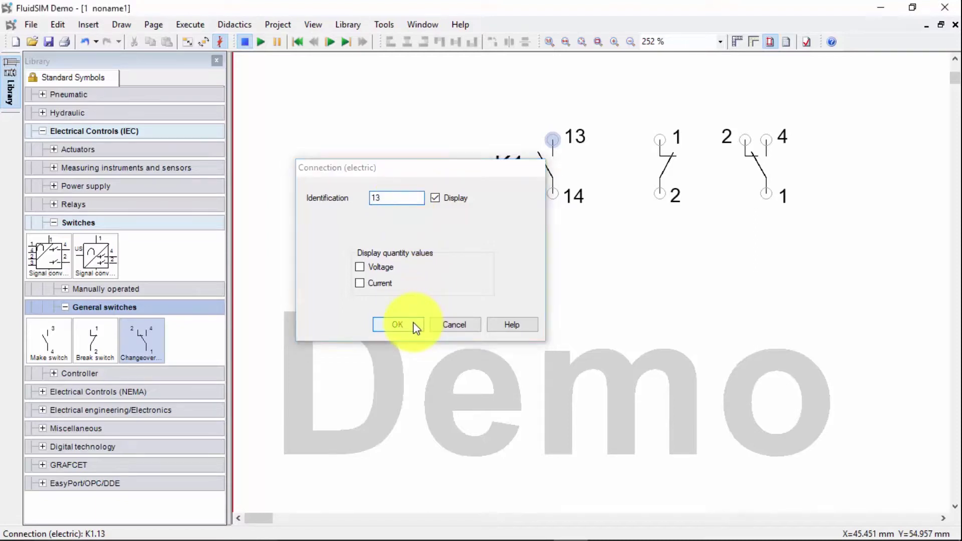
Move relay K1 further down the sheet and delete the break switch and the changeover switch
left_click_drag(442, 251, 440, 346)
left_click(539, 279)
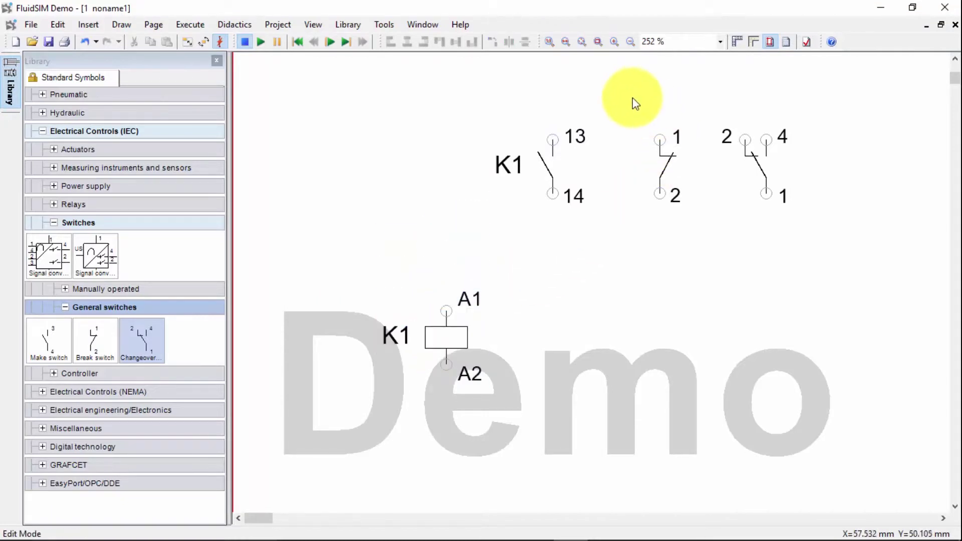
left_click_drag(624, 96, 823, 233)
key("Delete")
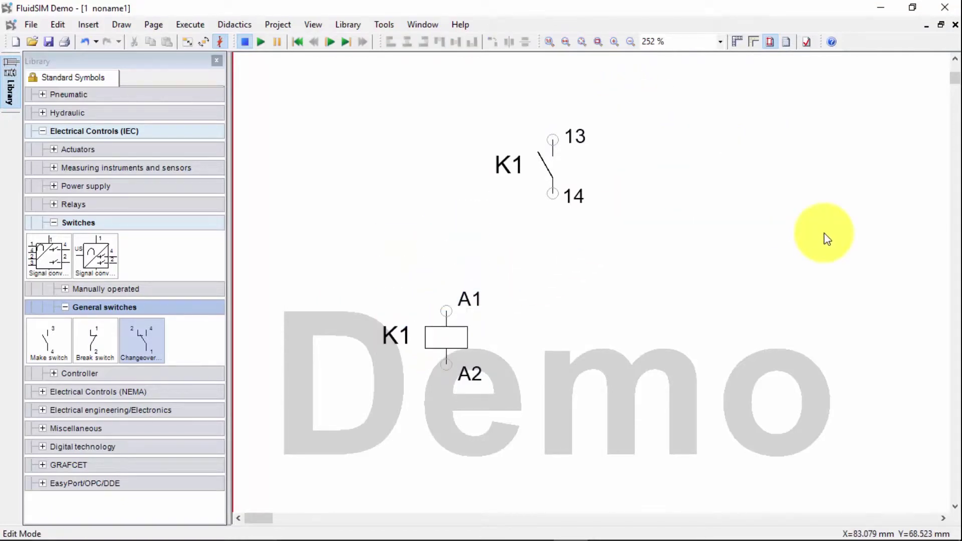
left_click_drag(457, 338, 449, 349)
left_click(382, 294)
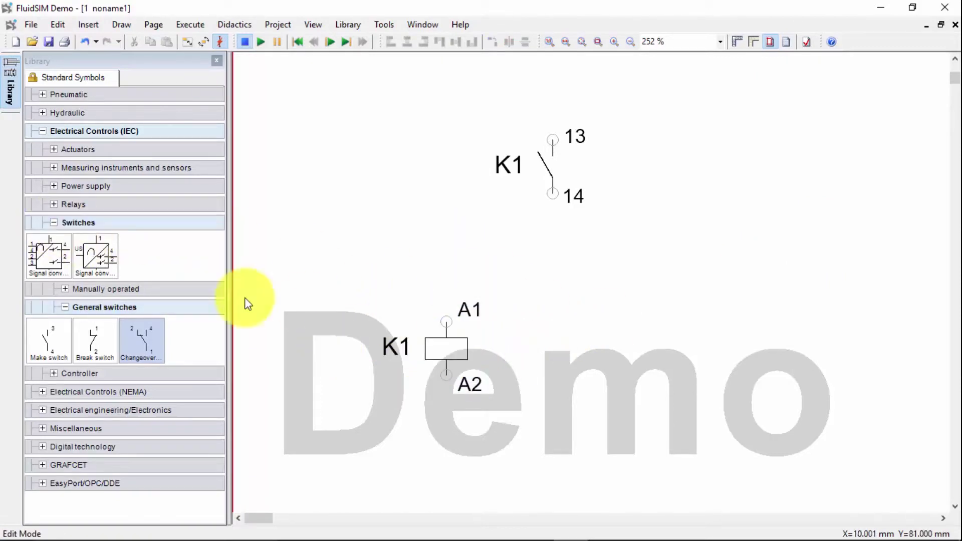
Place a 0 V connection near the sheet's lower edge and a 24 V connection near its upper edge, beside relay K1
left_click(53, 223)
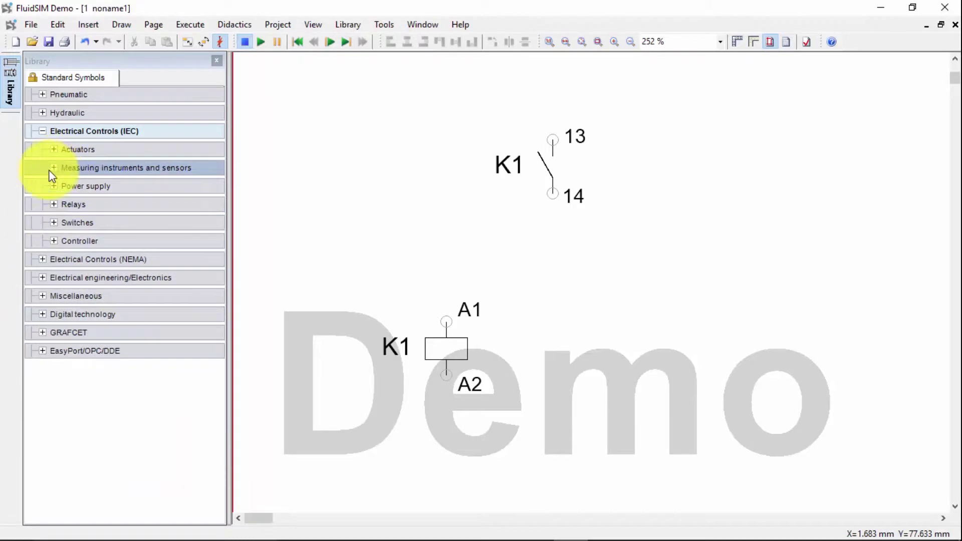
left_click(54, 186)
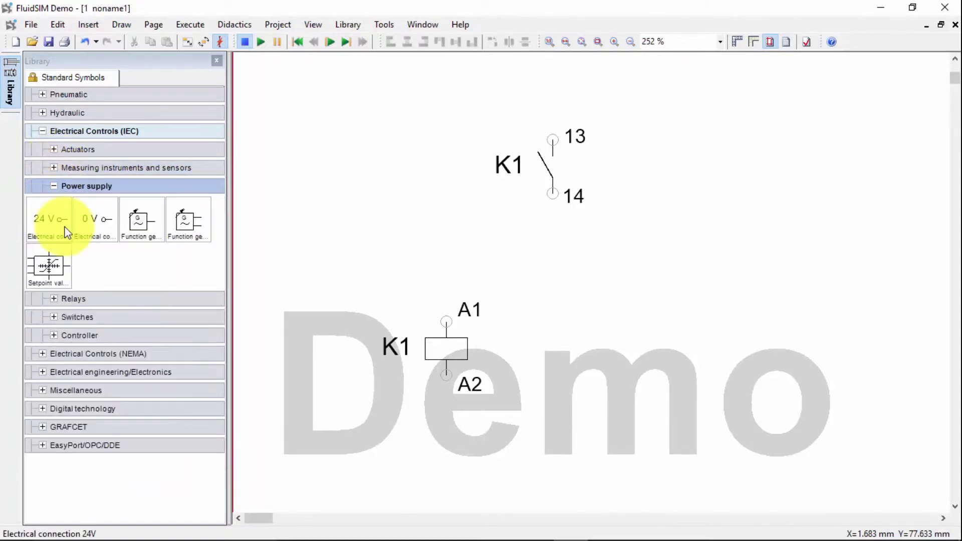
left_click_drag(84, 232, 301, 466)
left_click_drag(43, 217, 318, 87)
left_click(388, 213)
Move relay K1 slightly up the sheet and wire its terminal A2 to the 0 V connection
left_click_drag(446, 348, 453, 322)
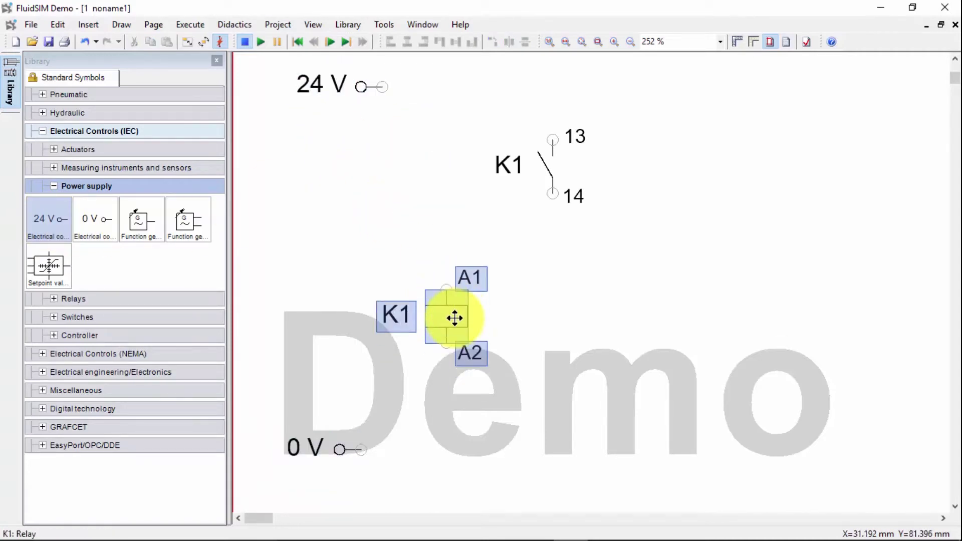
left_click(527, 341)
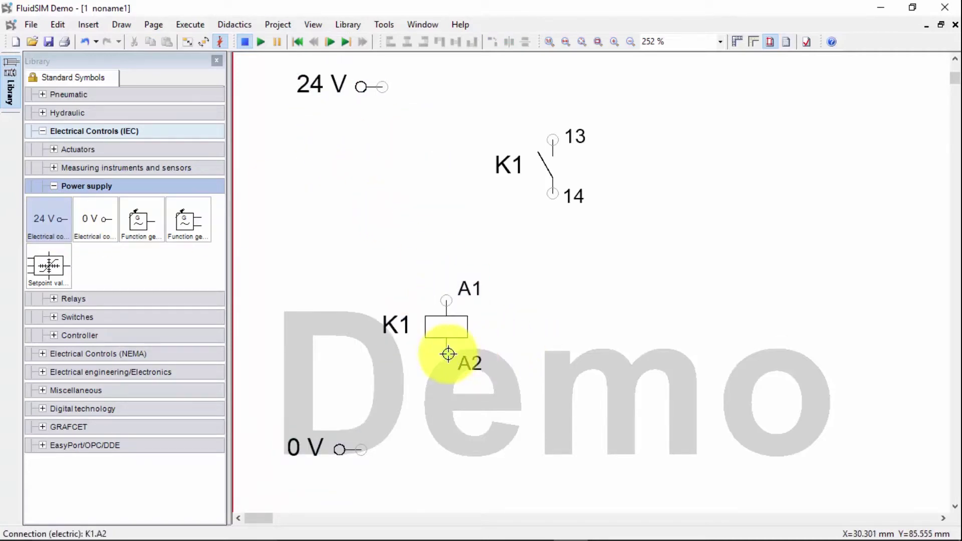
mouse_move(446, 353)
left_mouse_down()
mouse_move(447, 408)
mouse_move(367, 448)
left_mouse_up()
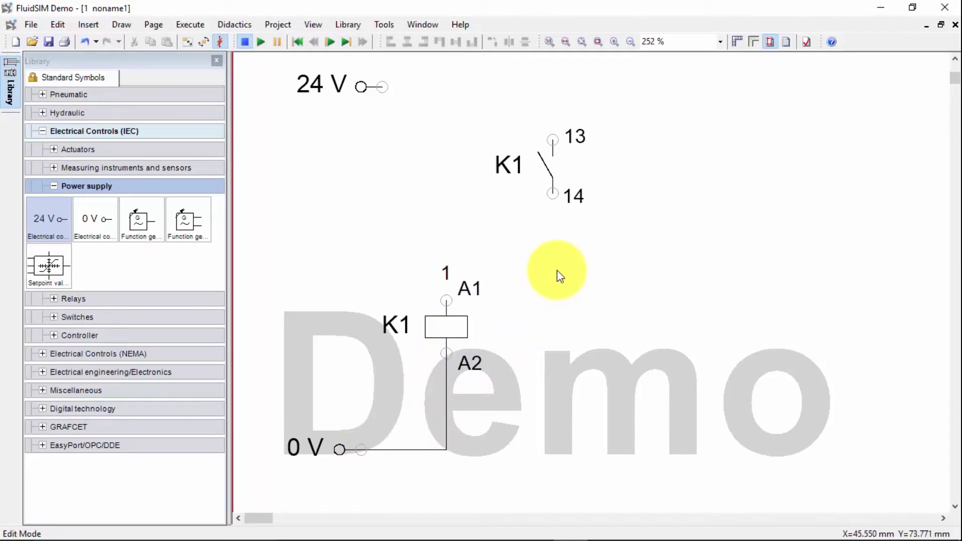
Insert a make pushbutton in line above relay coil K1 and wire its terminal 3 to the 24 V connection
left_click(54, 318)
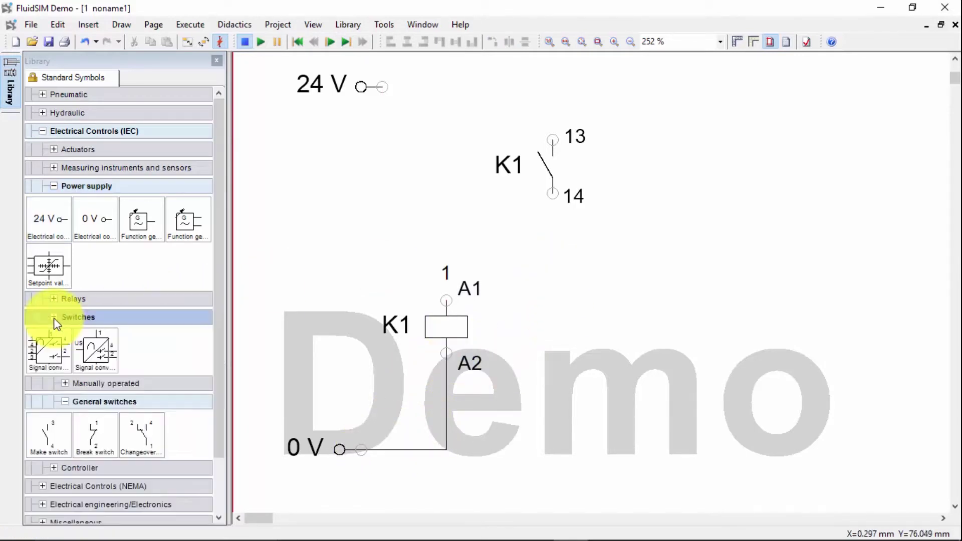
left_click(65, 384)
left_click_drag(57, 420, 462, 167)
left_click(462, 189)
left_click_drag(446, 108, 381, 86)
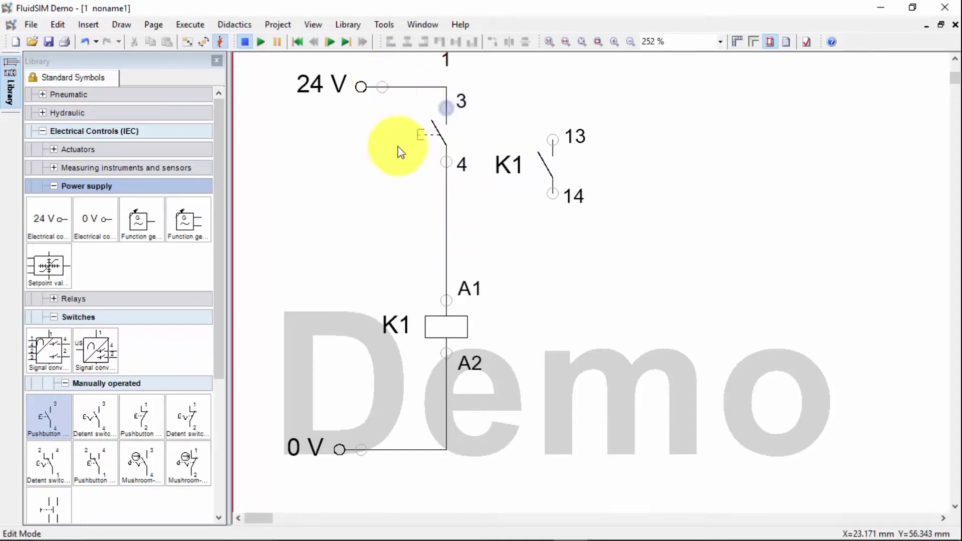
Move the K1 make switch further away from the pushbutton branch to make room for a second branch
left_click_drag(554, 166, 741, 145)
left_click(609, 253)
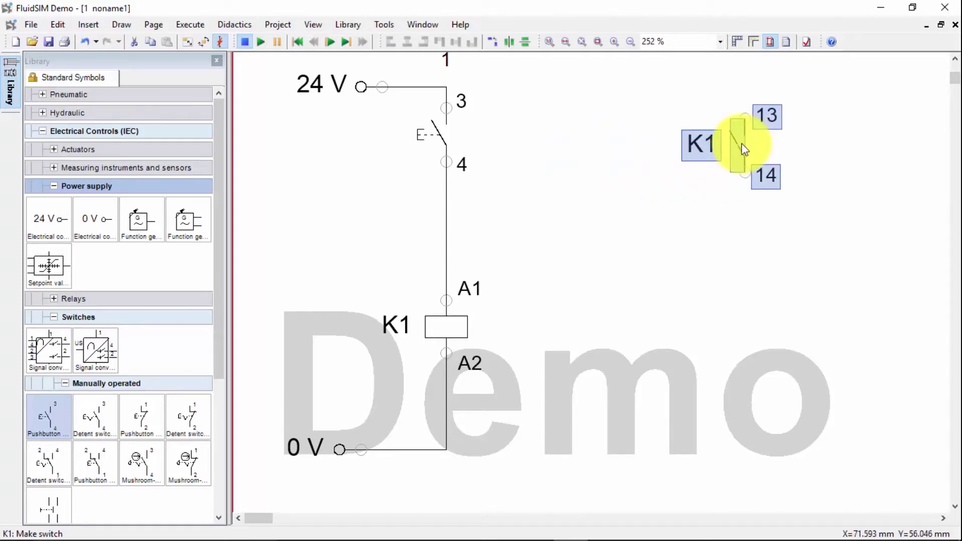
left_click(660, 206)
Place an indicator light directly below the K1 make switch, level with the relay coil
left_click(54, 187)
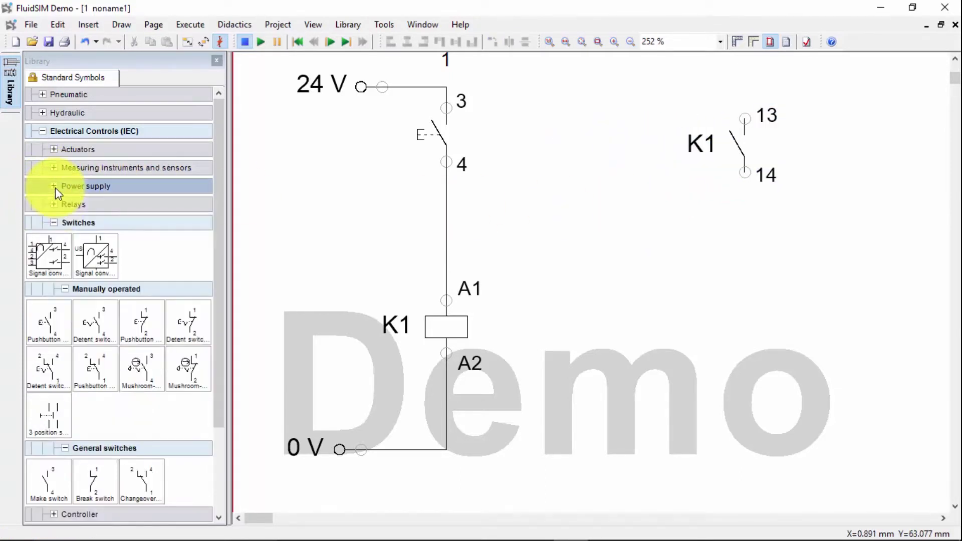
left_click(53, 201)
left_click(55, 202)
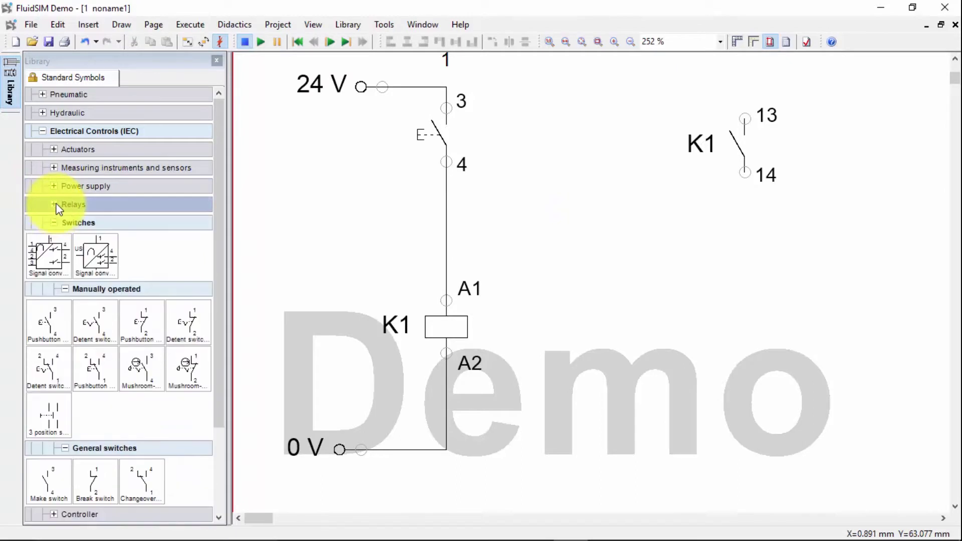
left_click(54, 223)
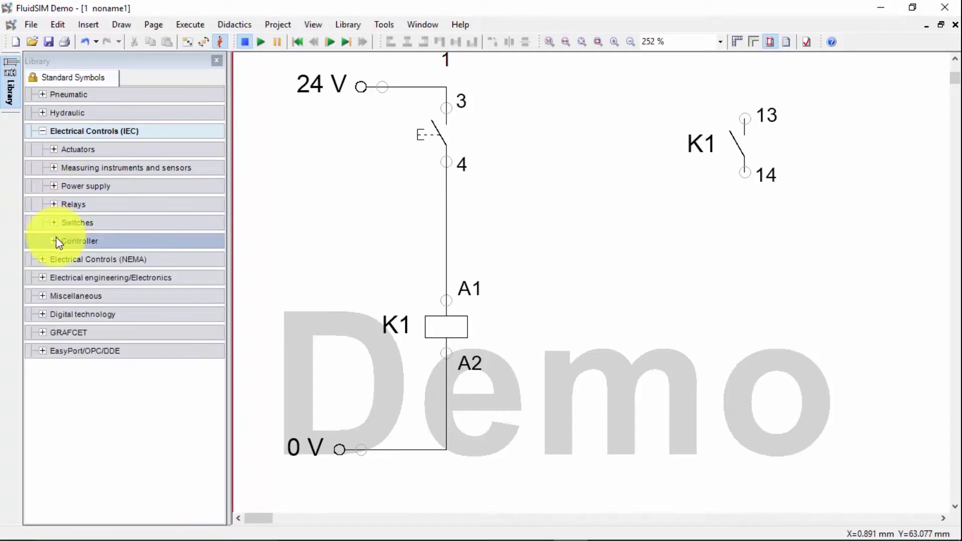
left_click(53, 150)
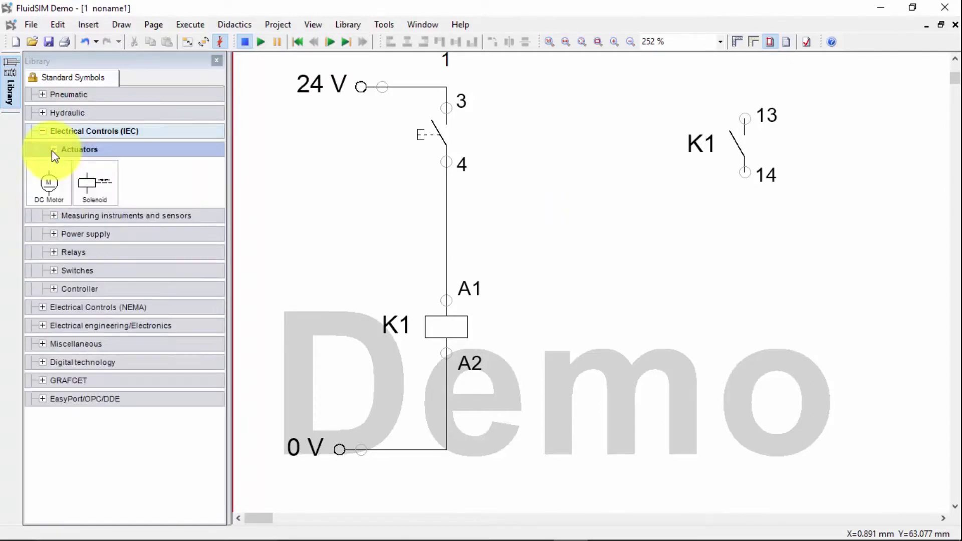
left_click(53, 150)
left_click(53, 168)
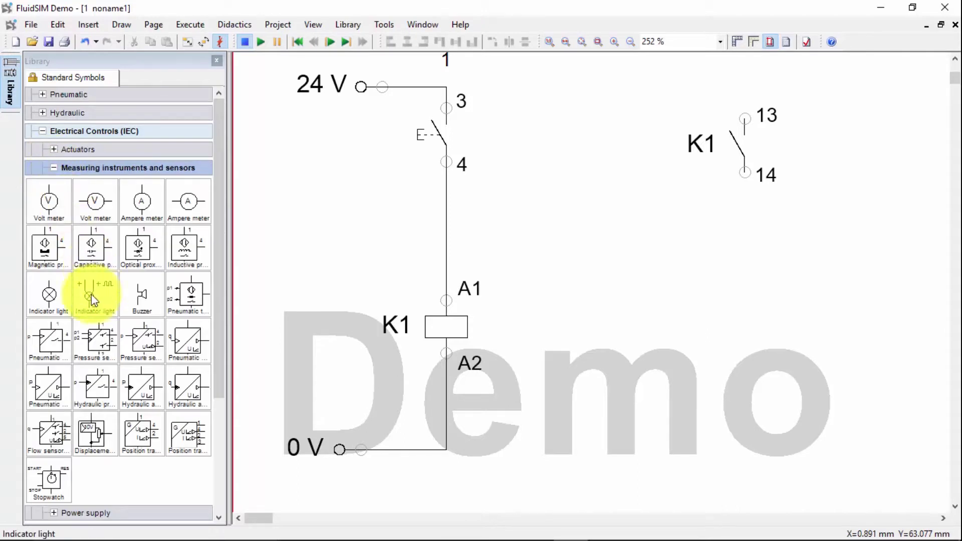
left_click_drag(60, 293, 736, 226)
left_click_drag(746, 257, 751, 318)
Wire the indicator light's lower terminal to the 0 V line and K1's terminal 13 to the 24 V line
left_click_drag(747, 352, 468, 430)
left_click_drag(520, 412, 446, 450)
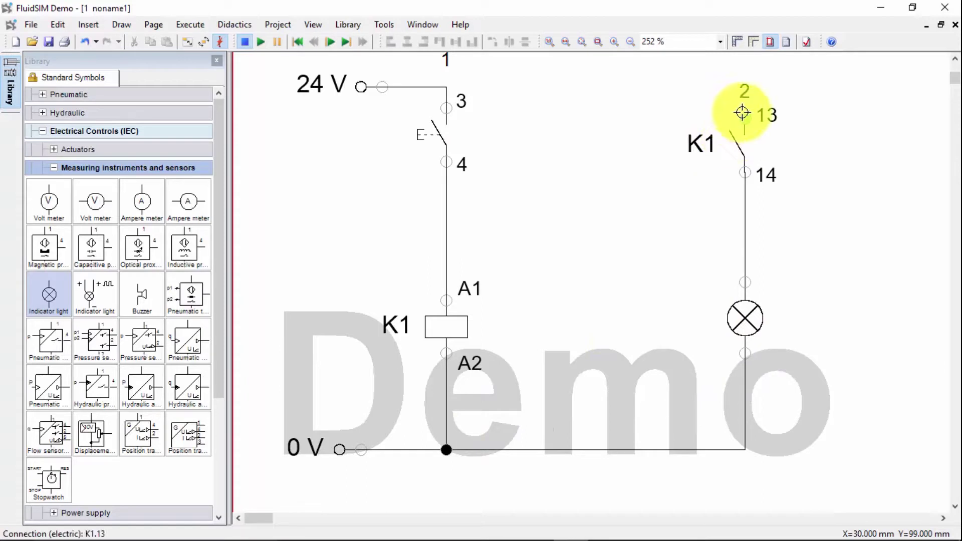
left_click_drag(744, 117, 445, 89)
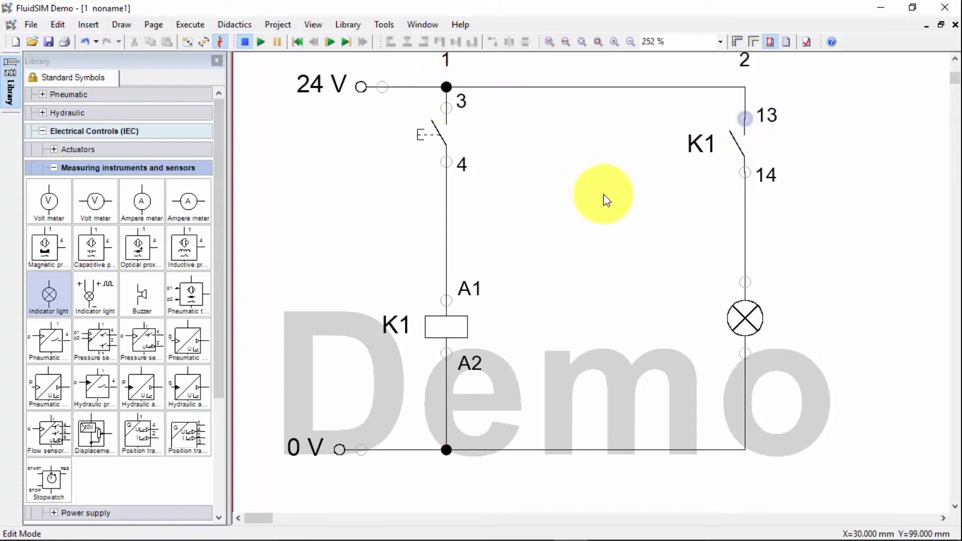
Simulate the circuit, operating the pushbutton repeatedly to test relay K1 and the indicator light, and stop the simulation
scroll(550, 219, "down", 5)
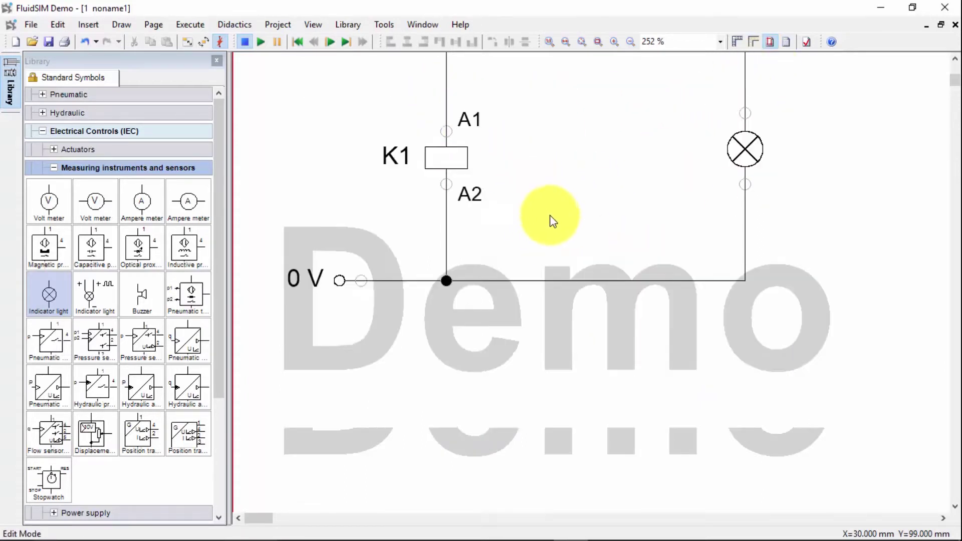
scroll(551, 220, "up", 5)
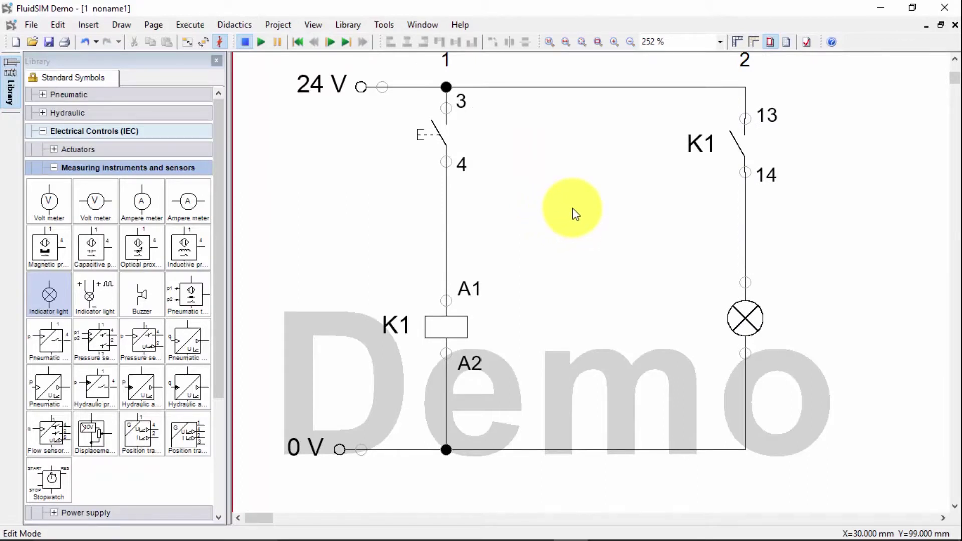
scroll(575, 215, "down", 3)
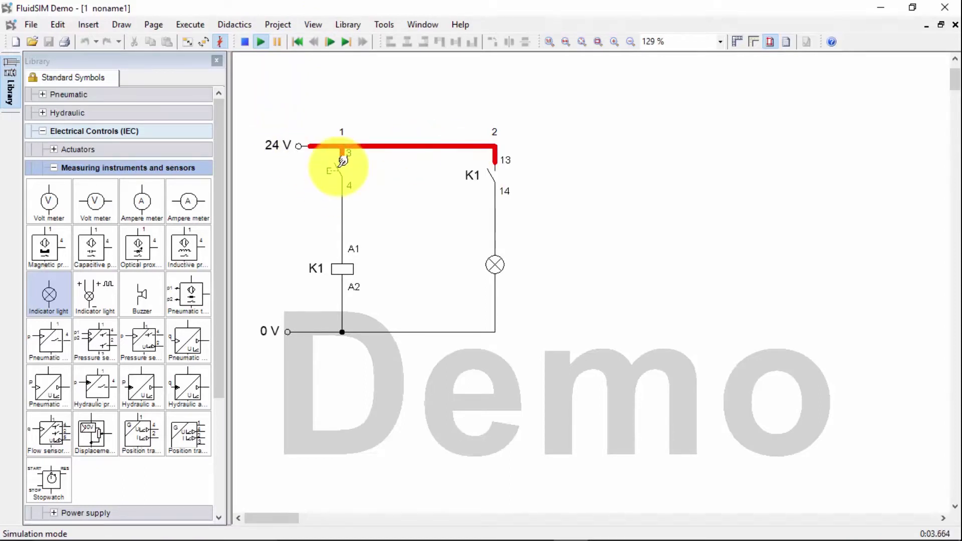
left_click(343, 160)
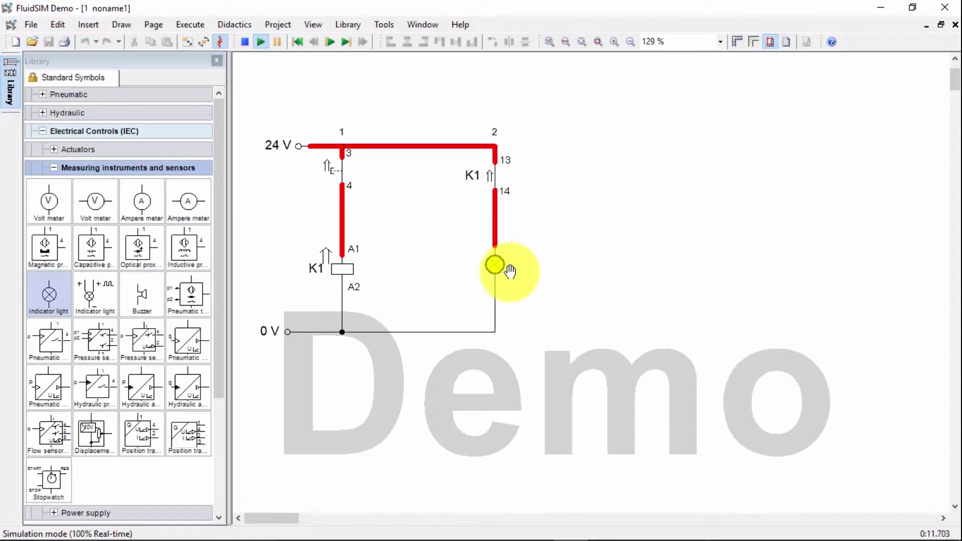
left_click(335, 166)
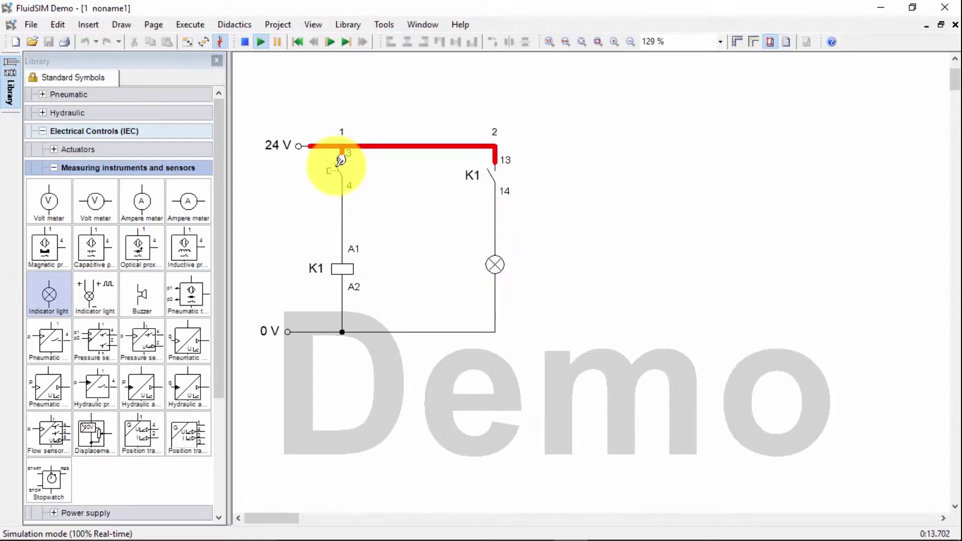
left_click(339, 161)
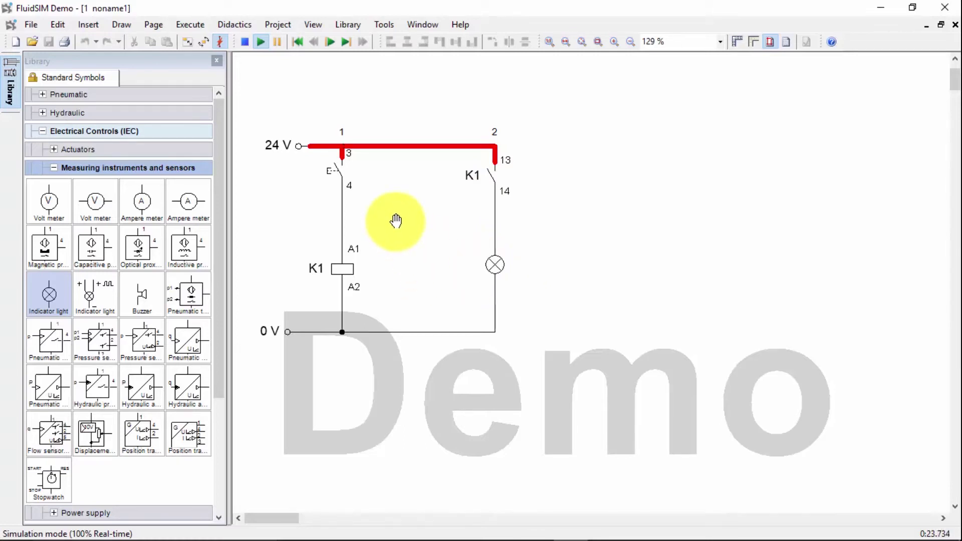
left_click(345, 159)
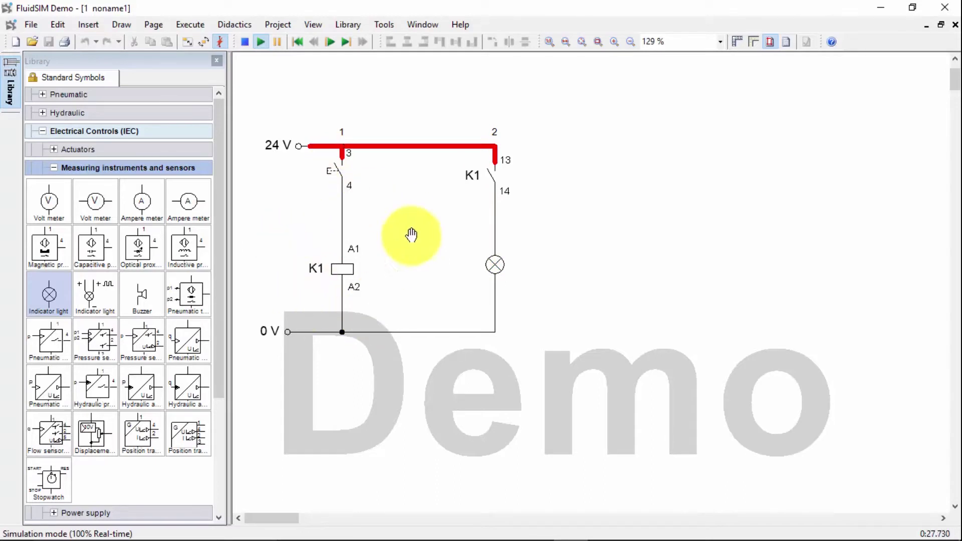
left_click(245, 42)
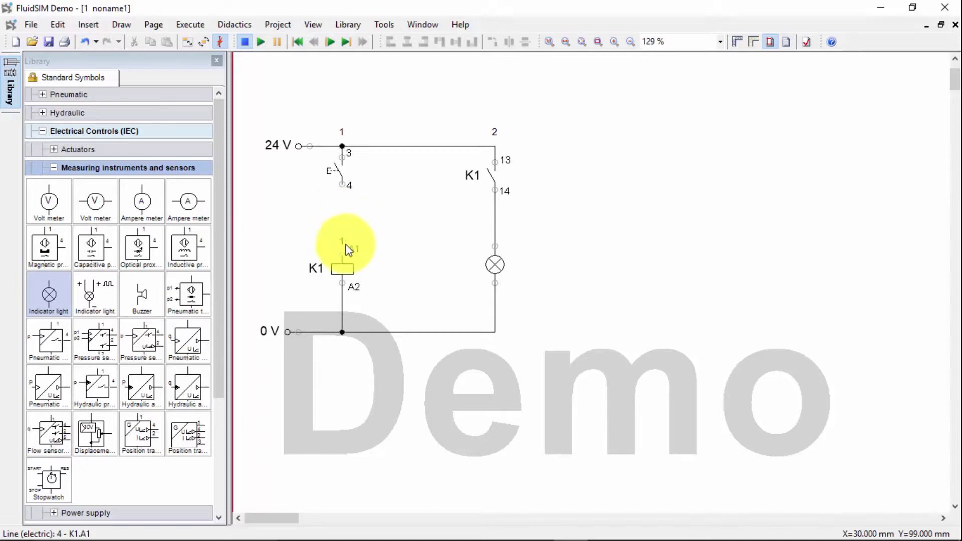
Add a copy of the K1 make switch with terminals 23 and 24 between the two branches, connected to the 24 V line
left_click(56, 168)
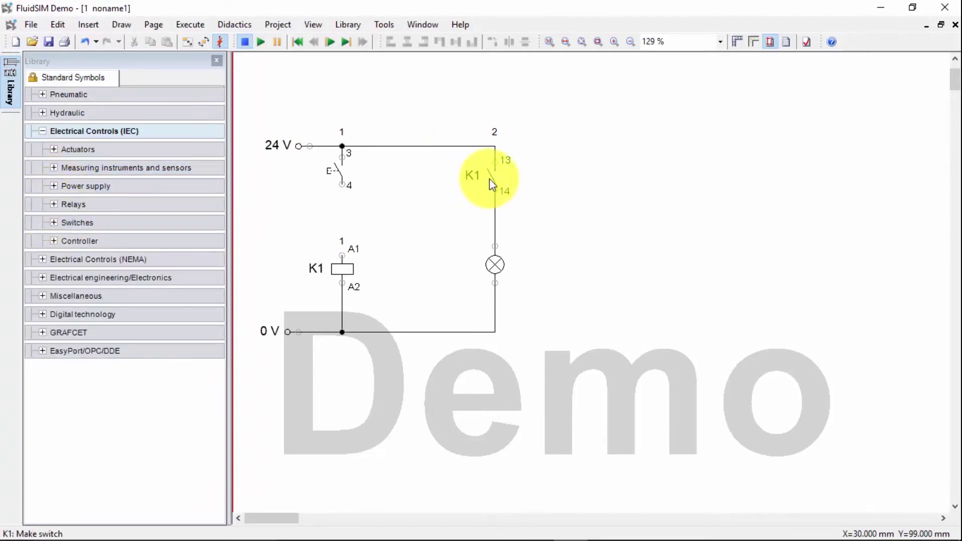
key("ctrl+v")
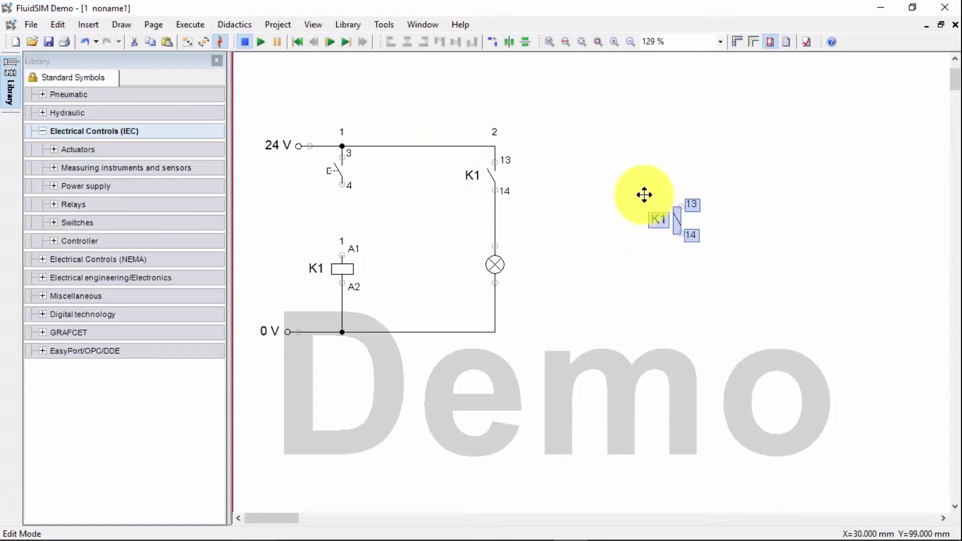
left_click_drag(413, 212, 408, 146)
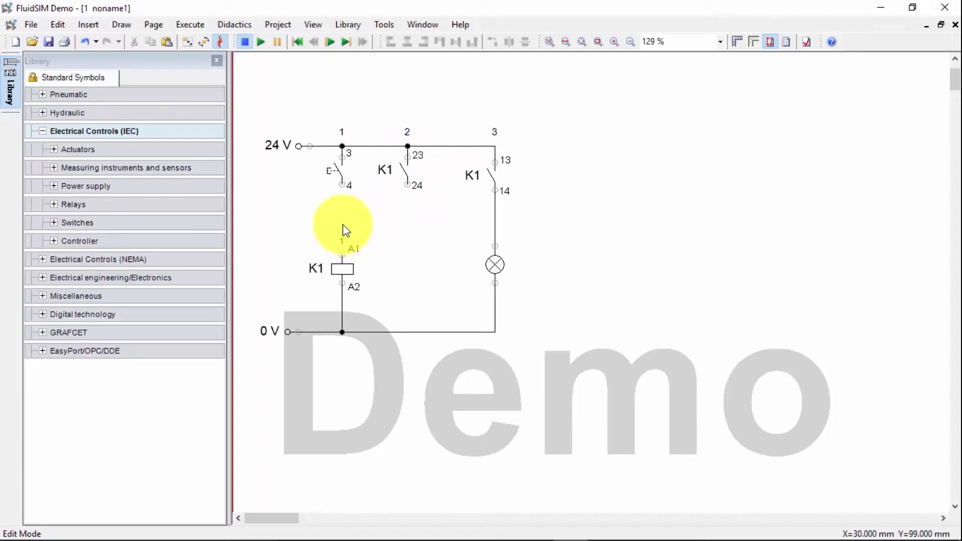
Align the pushbutton and K1 contact 23/24 with contact 13/14, and wire both their lower terminals to coil terminal A1
left_click_drag(405, 172, 404, 178)
left_click_drag(336, 170, 337, 177)
left_click(416, 228)
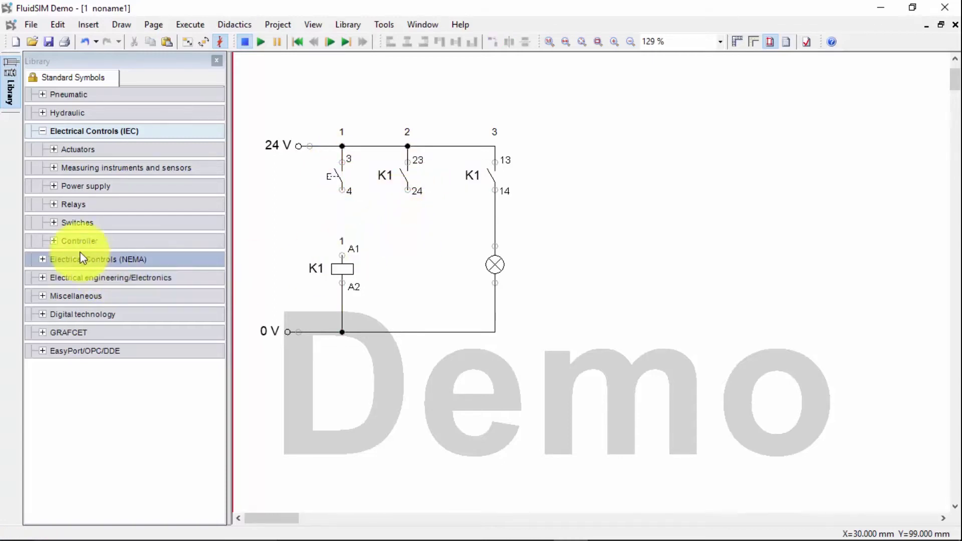
left_click_drag(342, 191, 344, 257)
left_click_drag(408, 190, 343, 214)
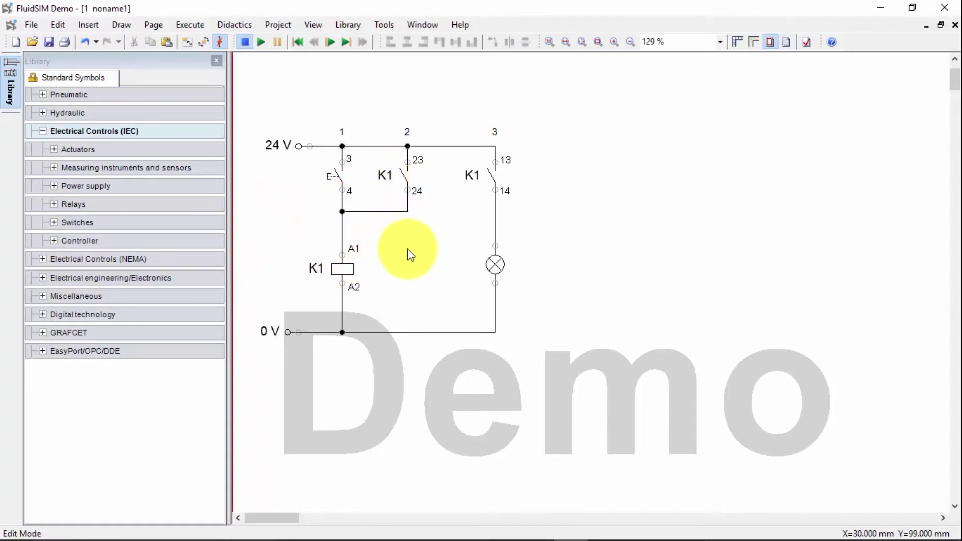
Simulate the self-holding circuit by operating the pushbutton, and stop the simulation after observing the relay and light
left_click(261, 43)
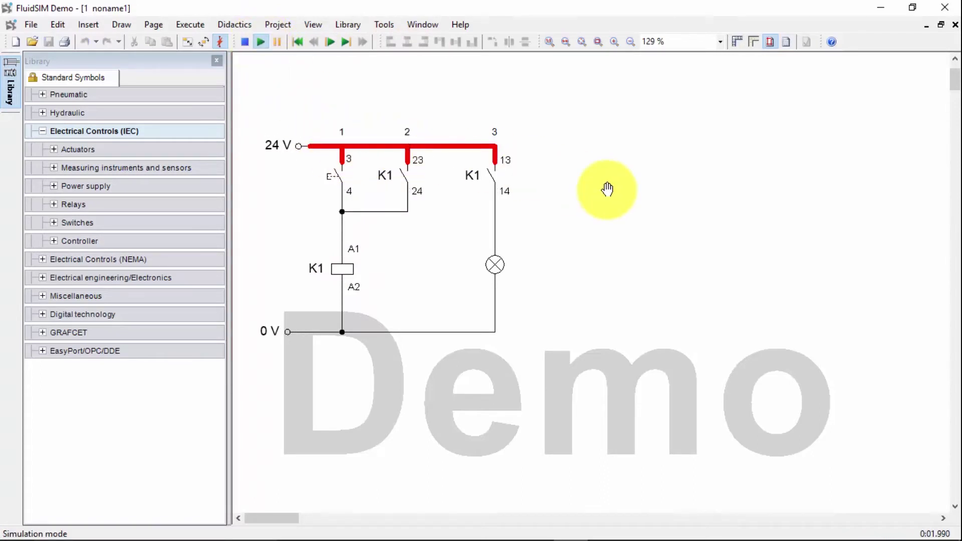
left_click(331, 176)
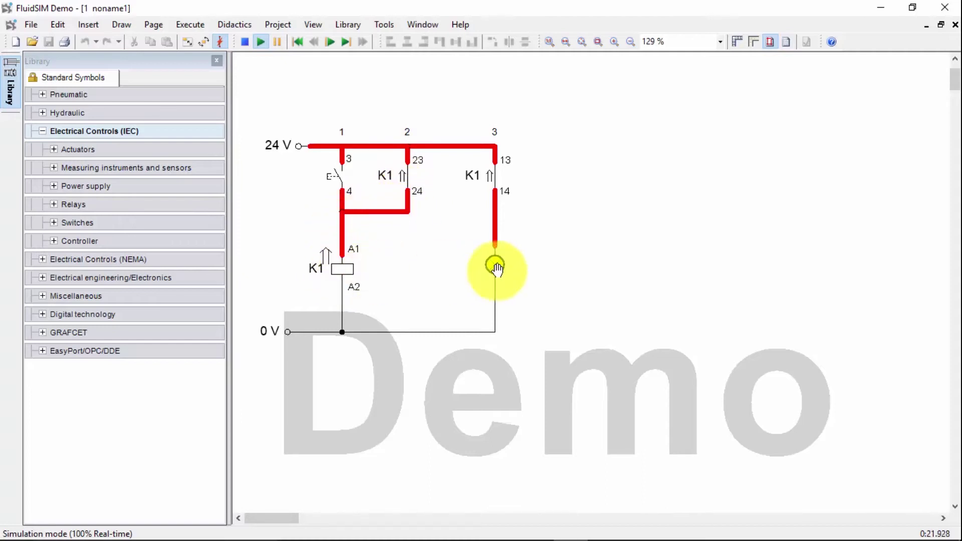
left_click(344, 169)
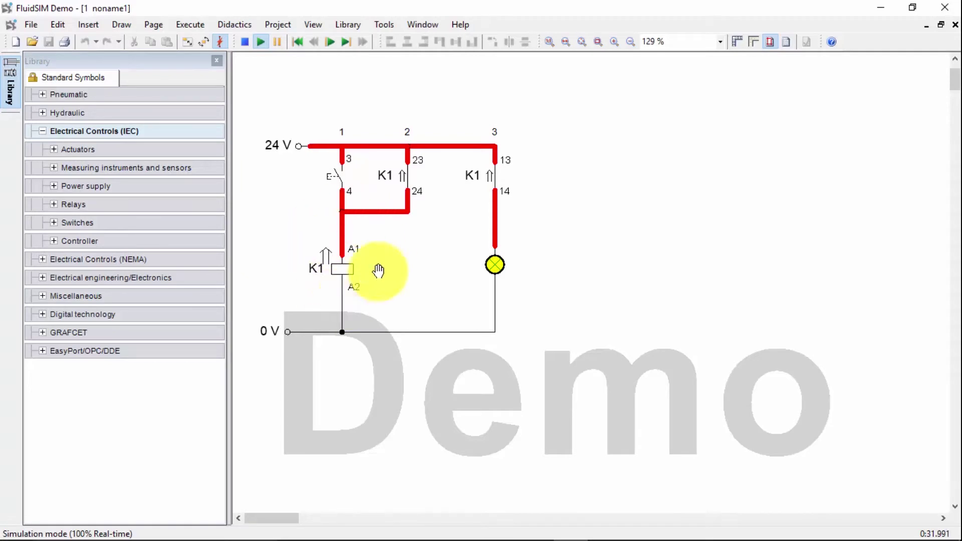
left_click(246, 42)
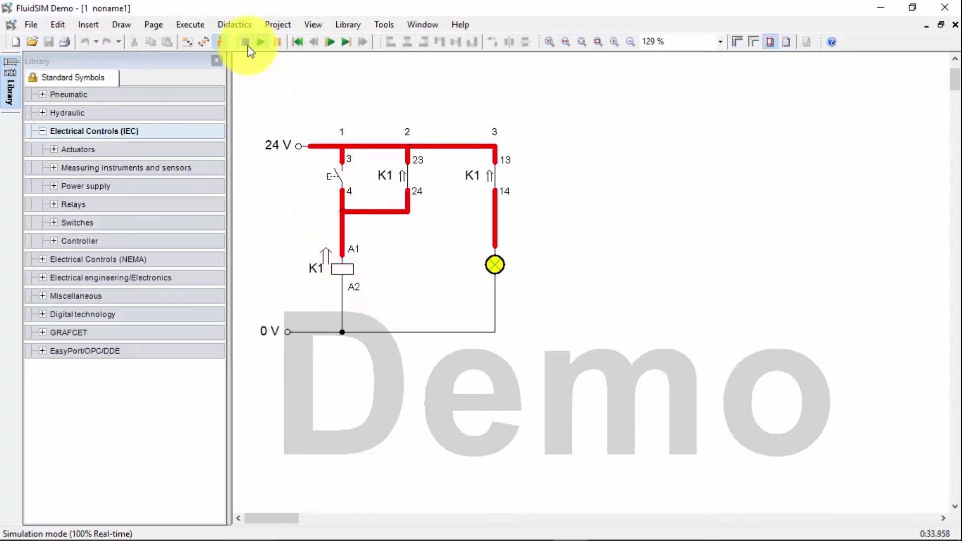
Replace the wire between the parallel contacts' junction and coil terminal A1 with a break pushbutton
left_click(342, 233)
key("Delete")
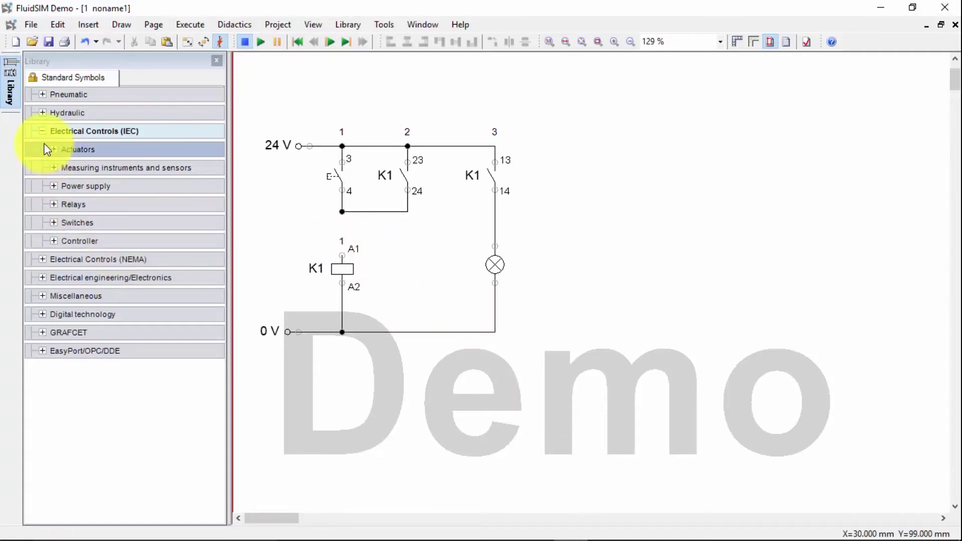
left_click(58, 221)
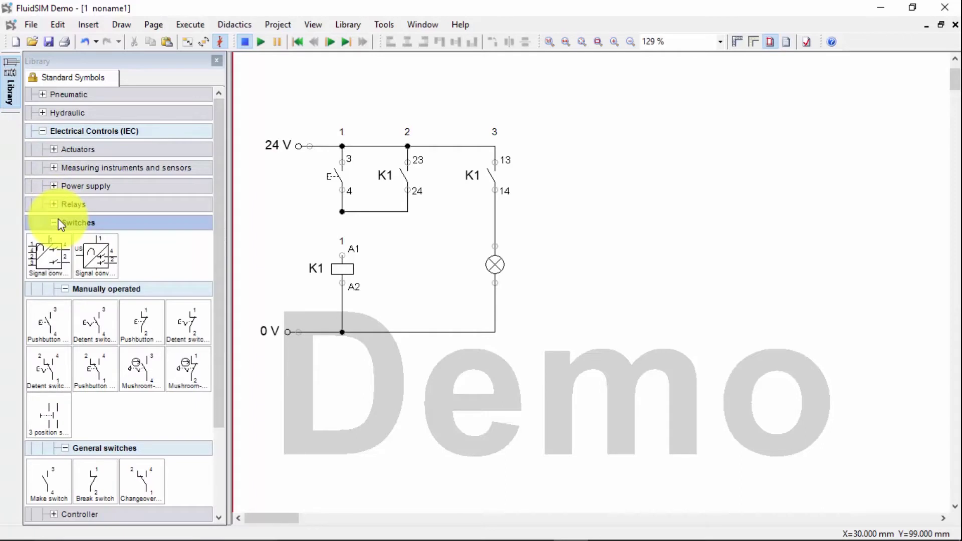
left_click_drag(141, 323, 339, 234)
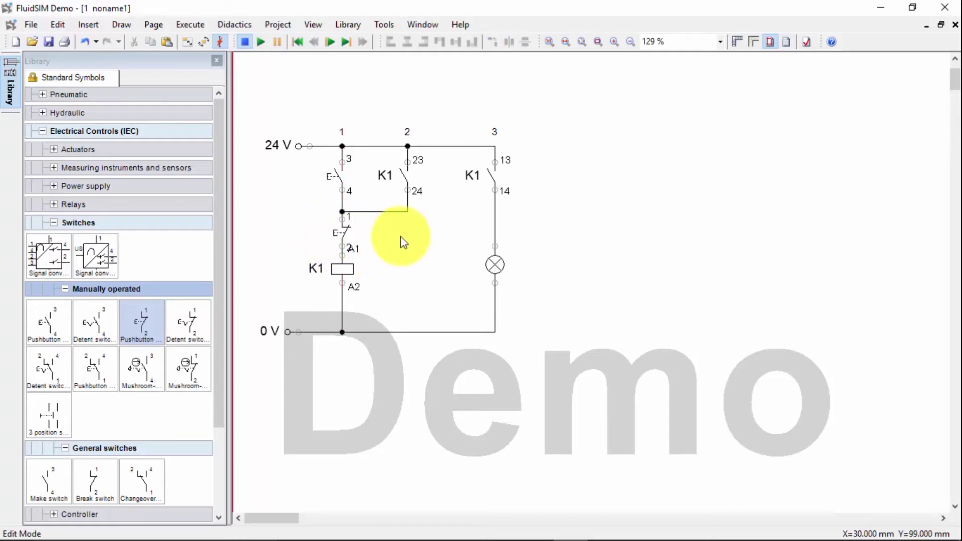
Simulate the circuit by operating the make pushbutton and the break pushbutton in turn, and stop the simulation
left_click(262, 43)
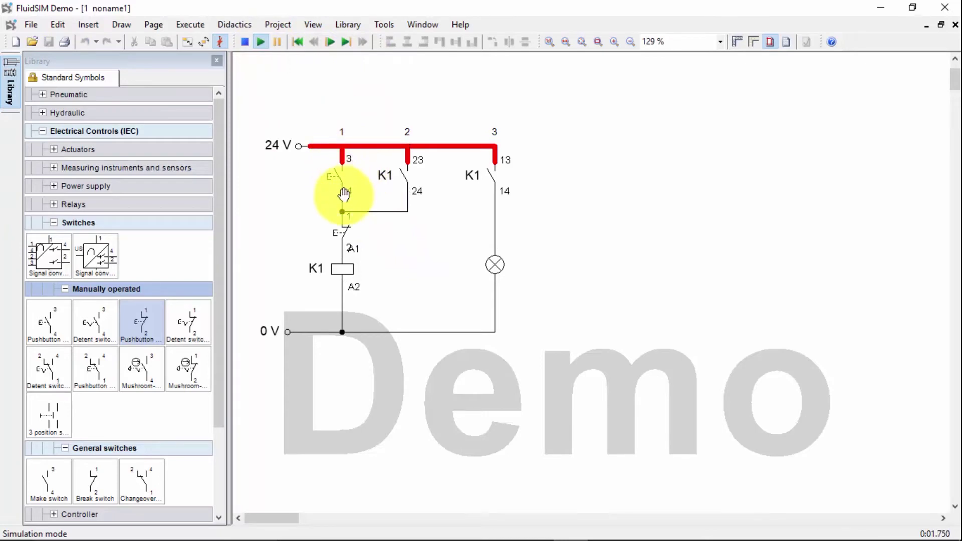
left_click(337, 170)
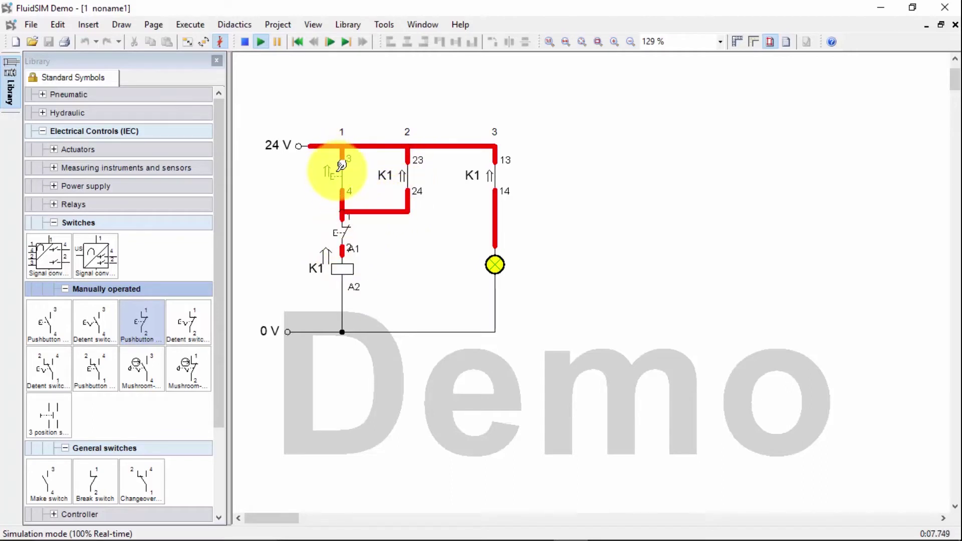
mouse_move(340, 166)
left_mouse_down()
mouse_move(337, 179)
mouse_move(351, 173)
left_mouse_up()
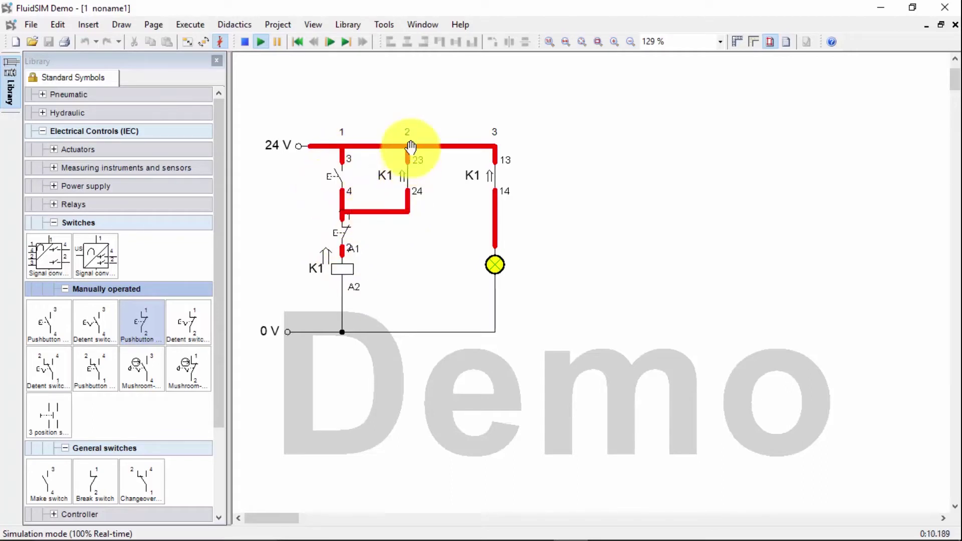
left_click(345, 223)
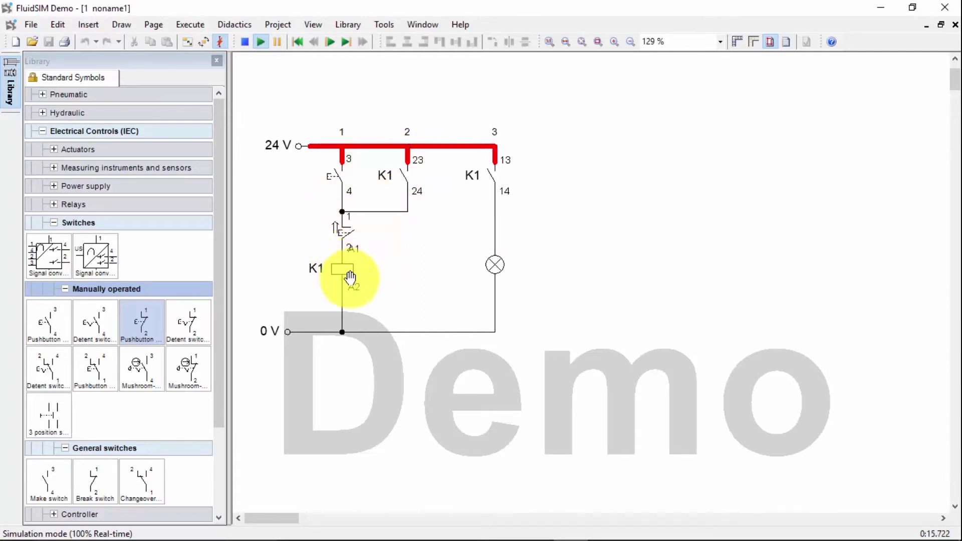
left_click(245, 41)
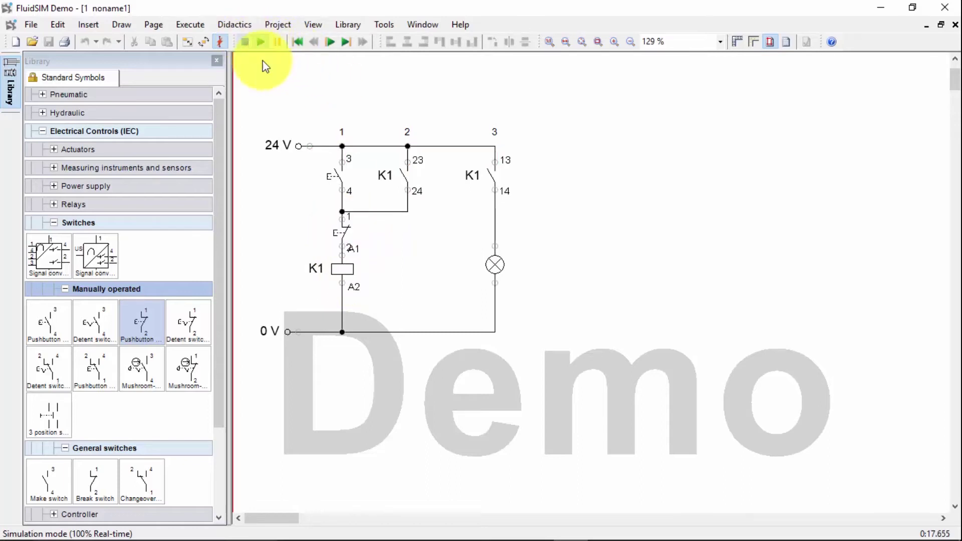
Set the identification of the make pushbutton to B1 and of the break pushbutton to B2
double_click(337, 174)
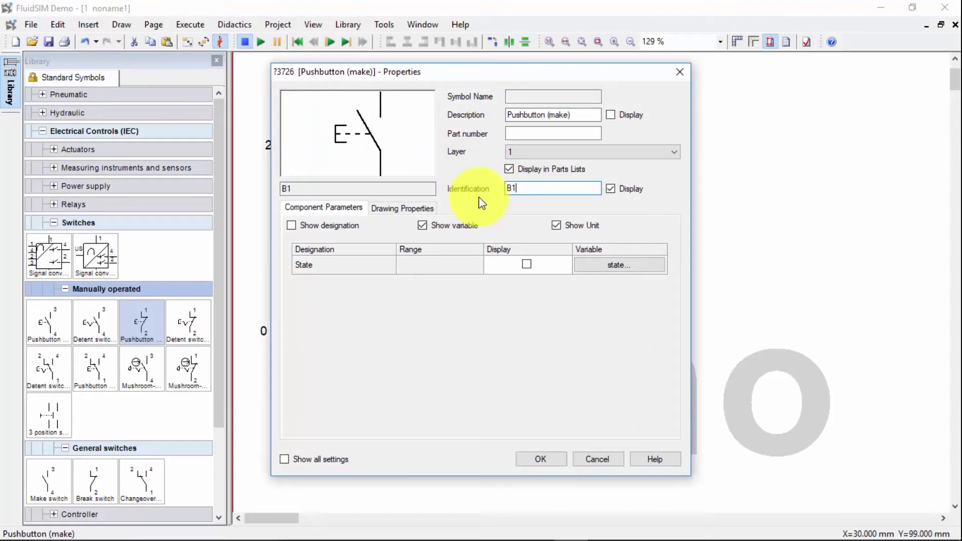
left_click(541, 460)
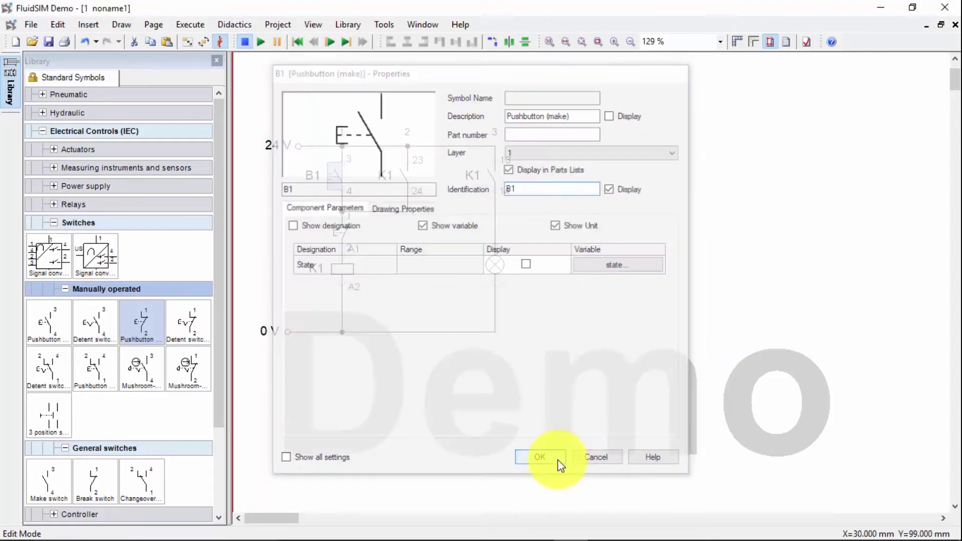
double_click(345, 233)
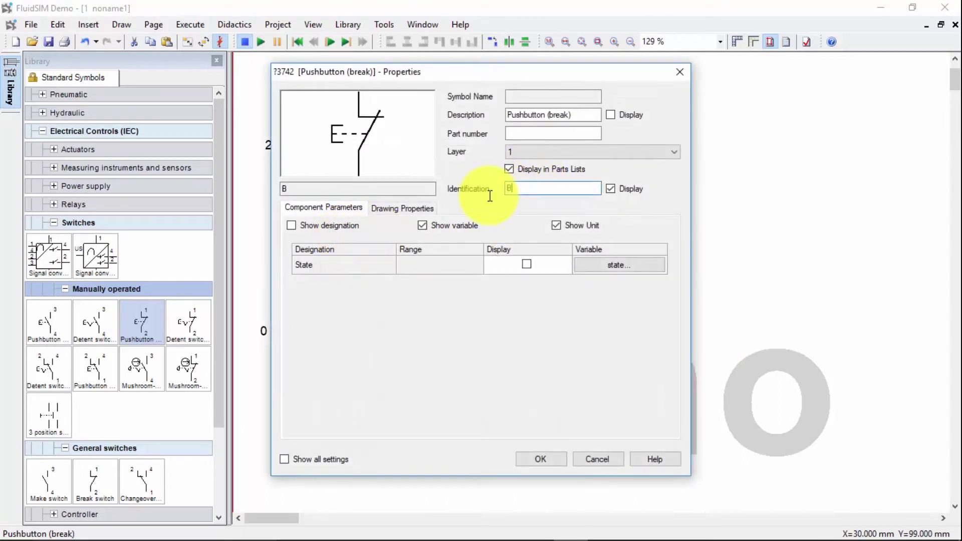
left_click(554, 460)
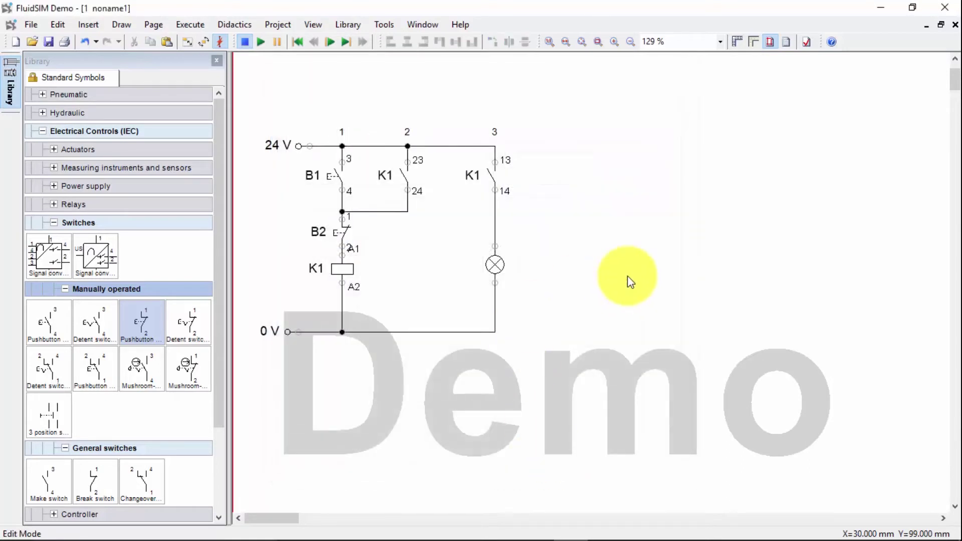
Set the part number of pushbutton B1 to 1
left_click(341, 179)
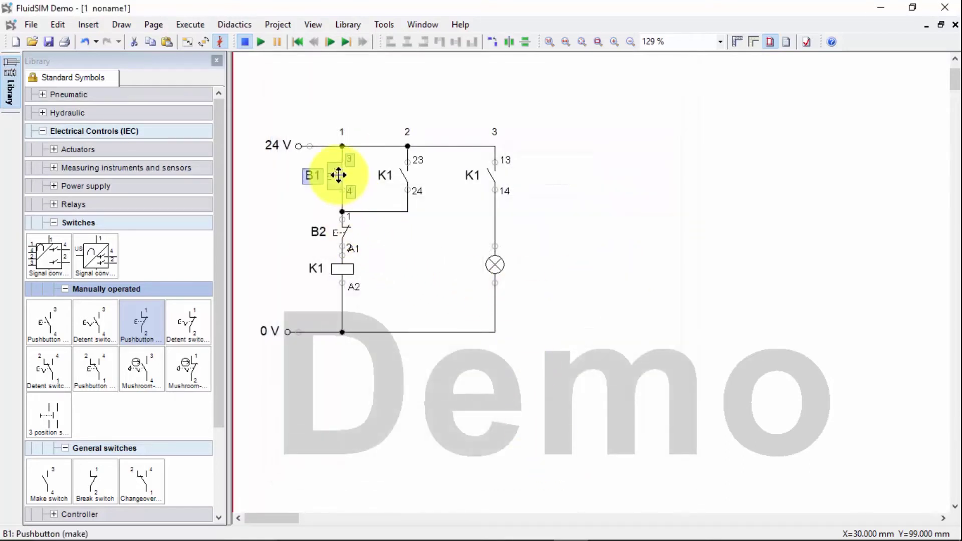
double_click(338, 175)
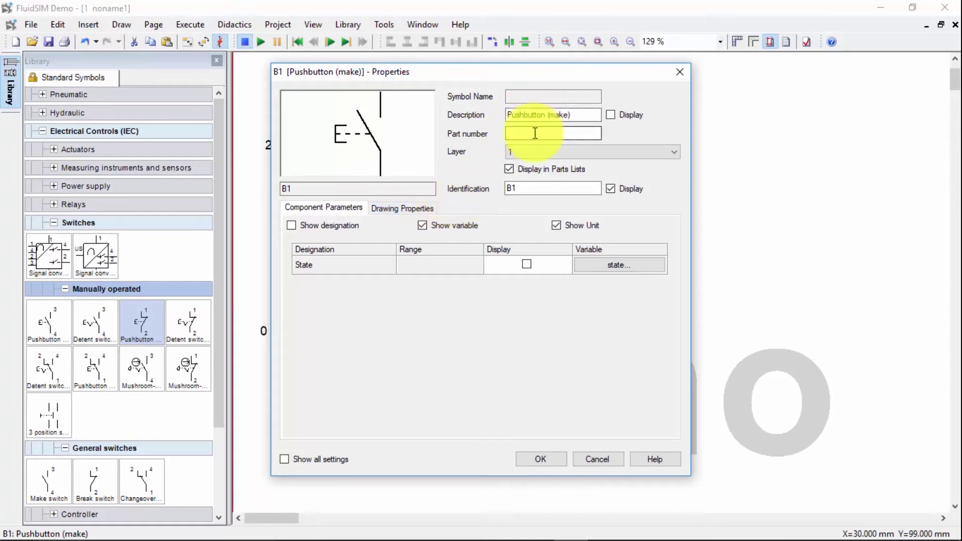
type("1")
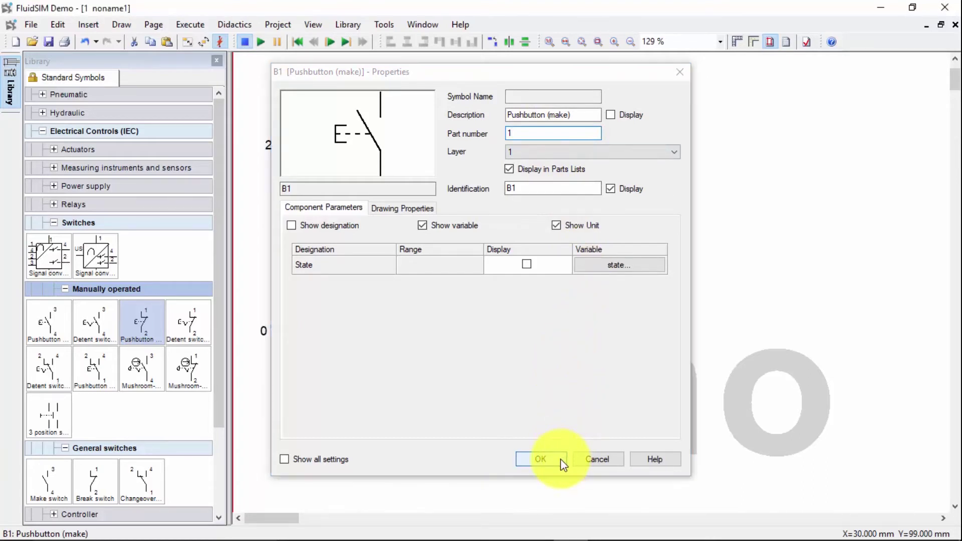
left_click(541, 459)
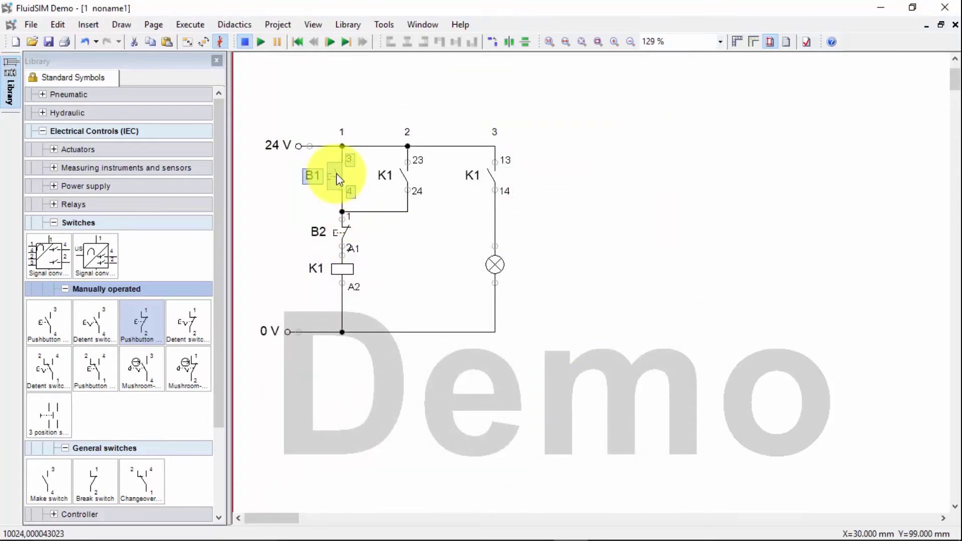
Clear the part number of pushbutton B1 and accept its properties
double_click(337, 175)
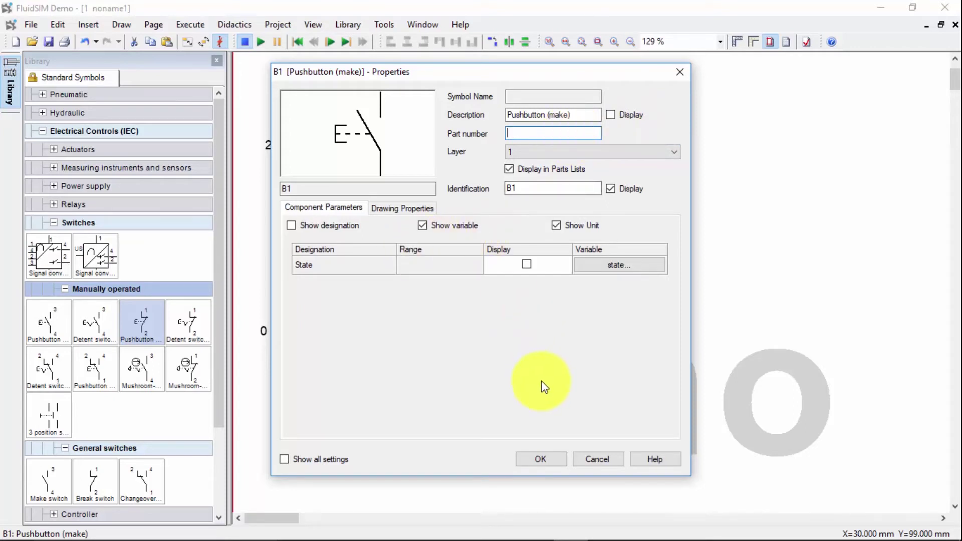
left_click(407, 210)
left_click(323, 208)
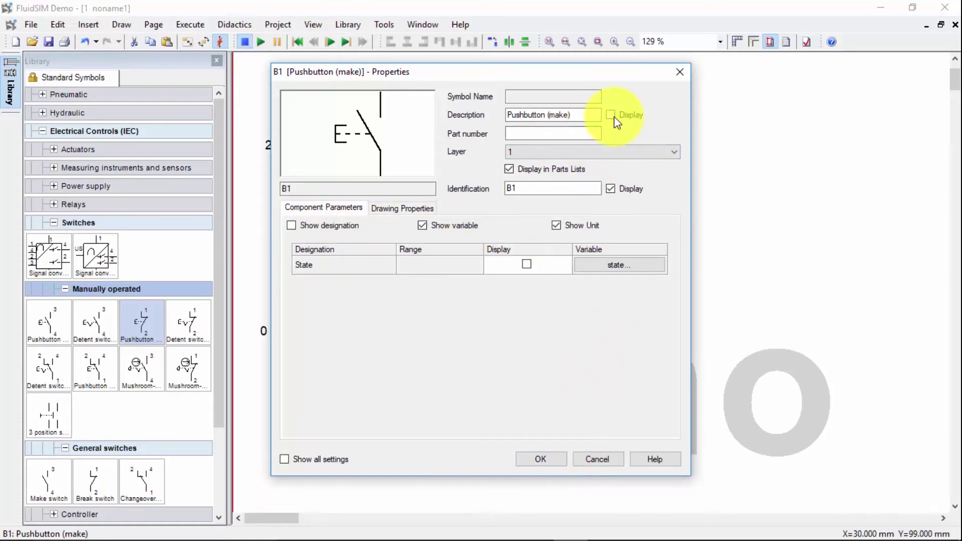
left_click(558, 459)
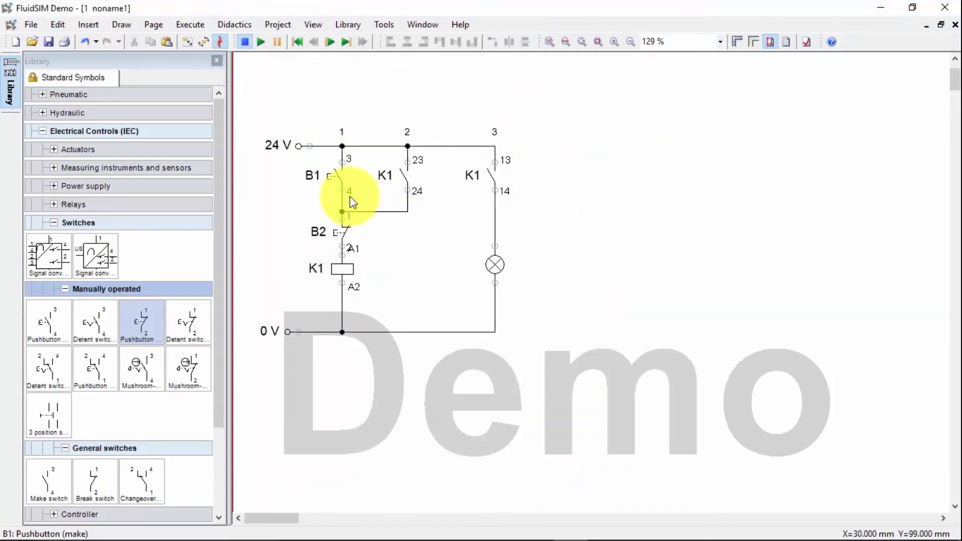
Move the 24 V supply, pushbutton B1 and both K1 contacts up together to make room above B2
scroll(326, 175, "up", 3)
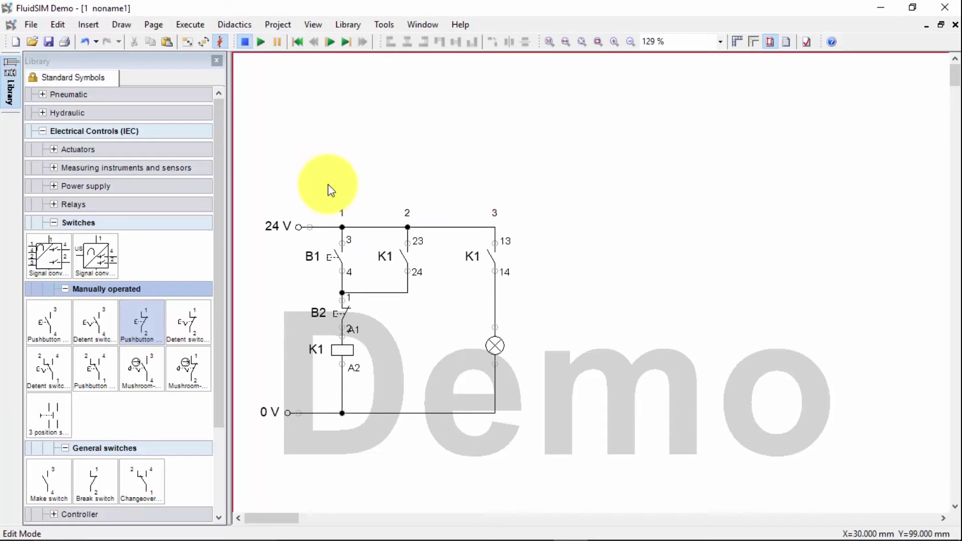
left_click_drag(265, 184, 534, 283)
key("Up")
key("Up")
key("Up")
key("Up")
key("Up")
key("Up")
key("Up")
key("Up")
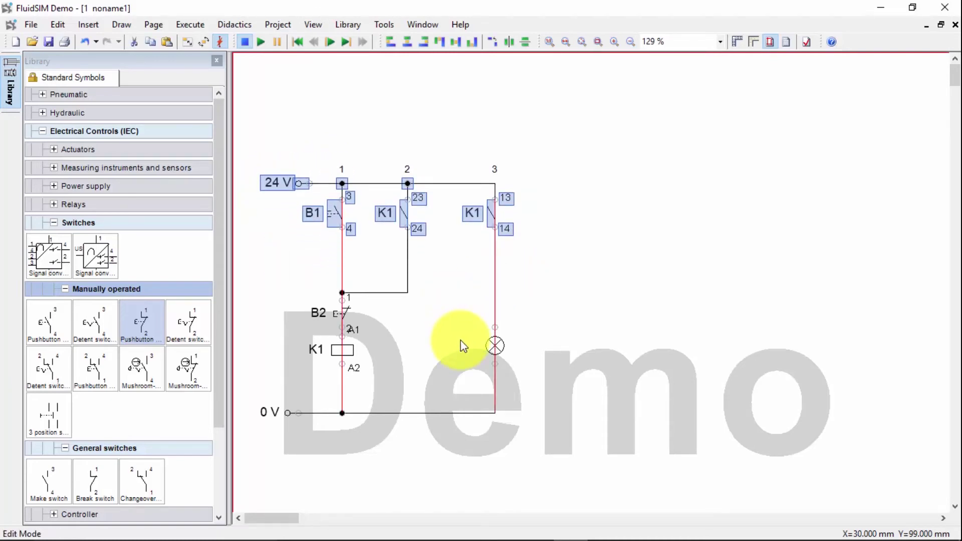
Move the junction between B1 and B2 up with its wires, and shift B2 up away from coil K1
left_click(413, 316)
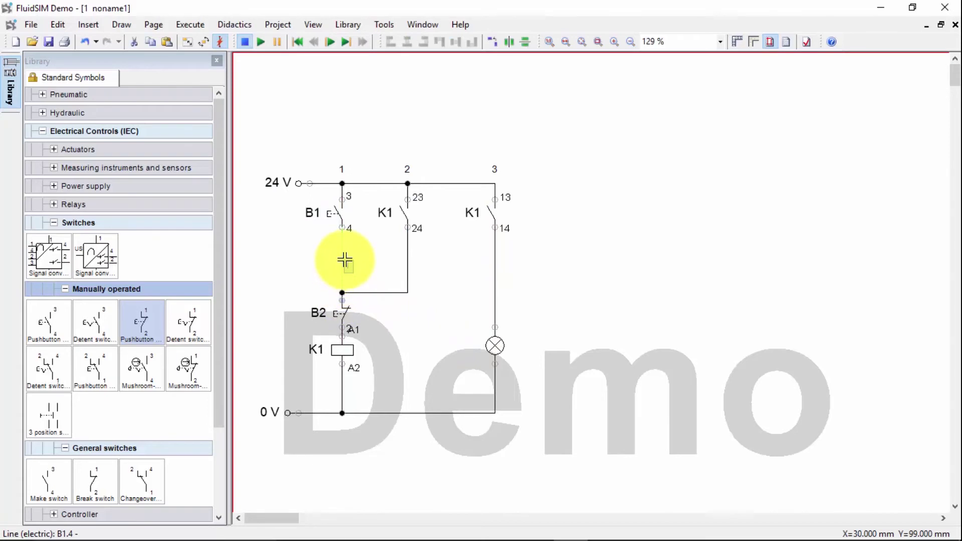
mouse_move(346, 267)
left_mouse_down()
mouse_move(350, 299)
mouse_move(342, 260)
left_mouse_up()
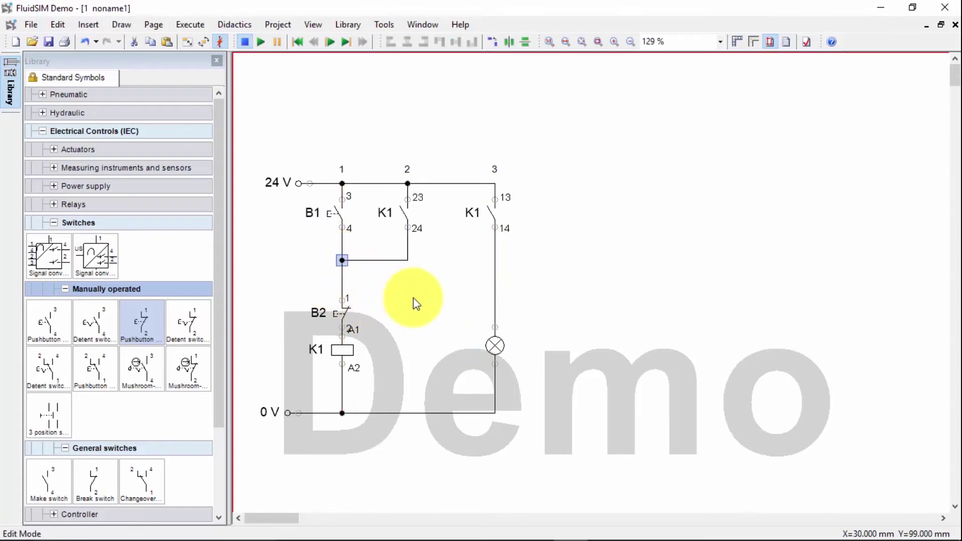
left_click_drag(346, 312, 348, 292)
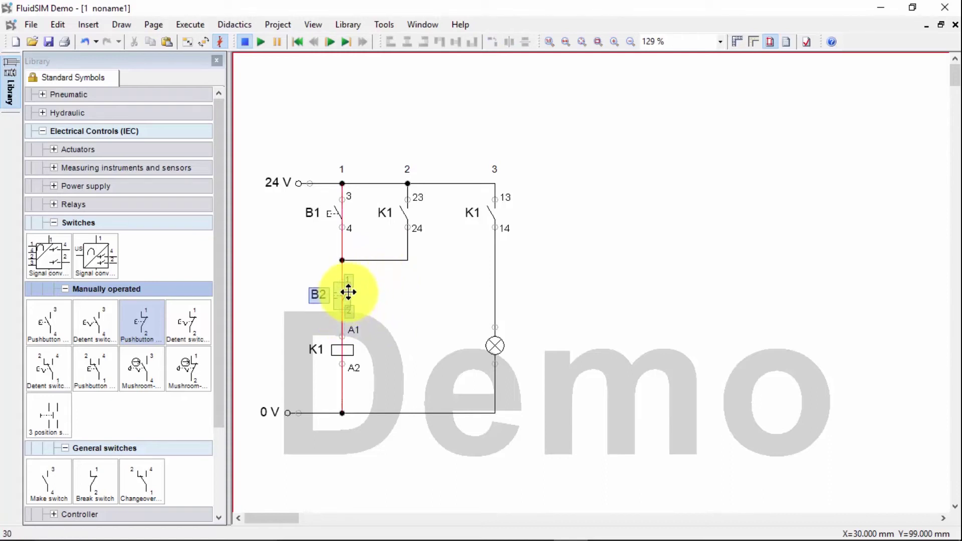
Simulate the circuit by operating B1 and B2 in turn and then both together, and stop the simulation
left_click(261, 42)
left_click(322, 214)
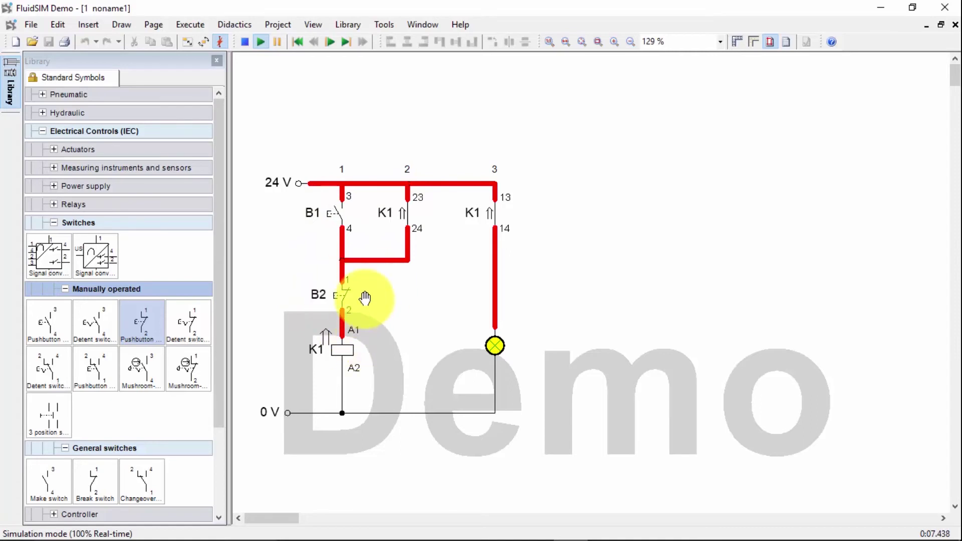
left_click(342, 288)
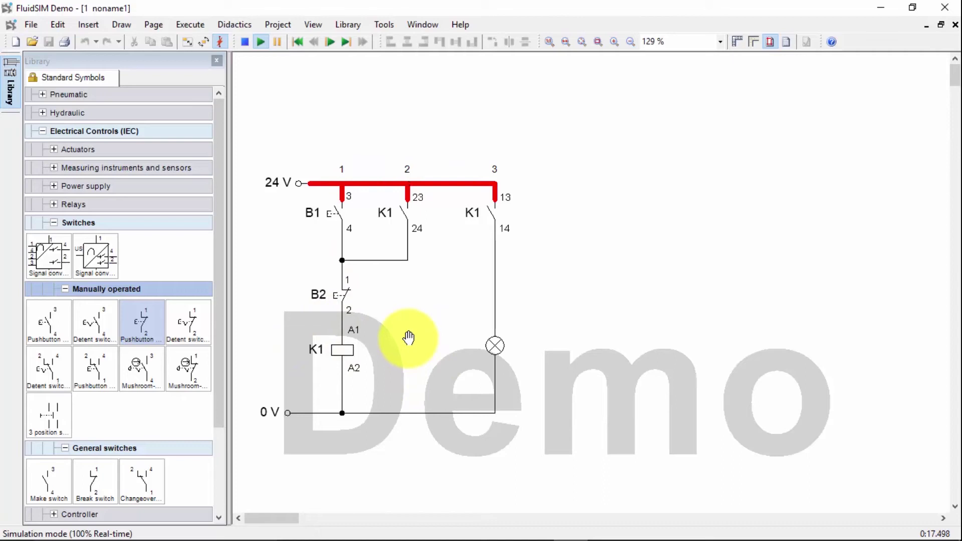
left_click(345, 203)
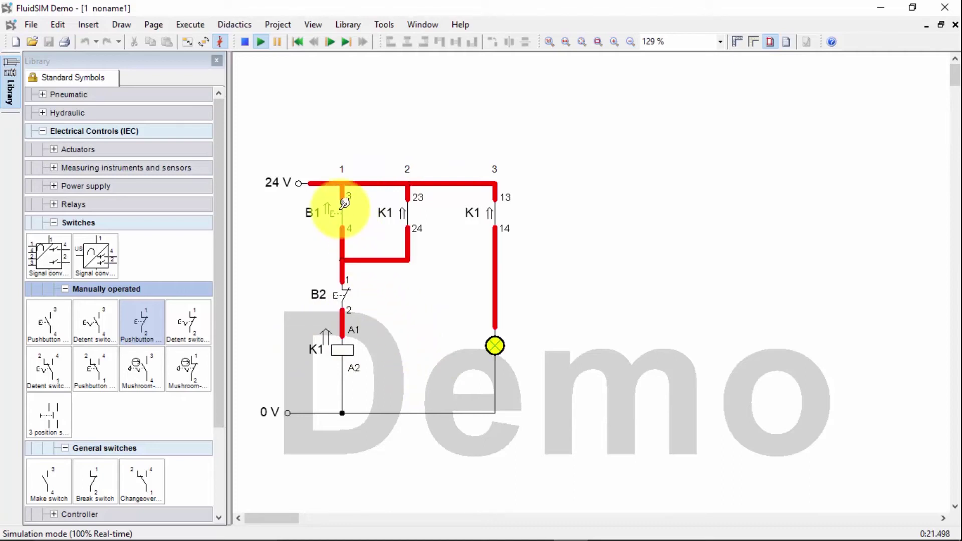
left_click(335, 294)
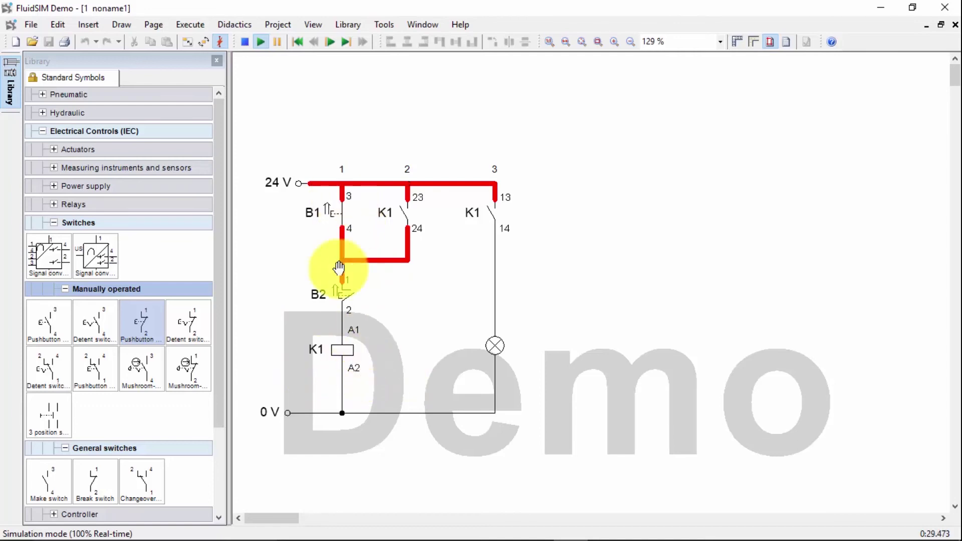
left_click(245, 43)
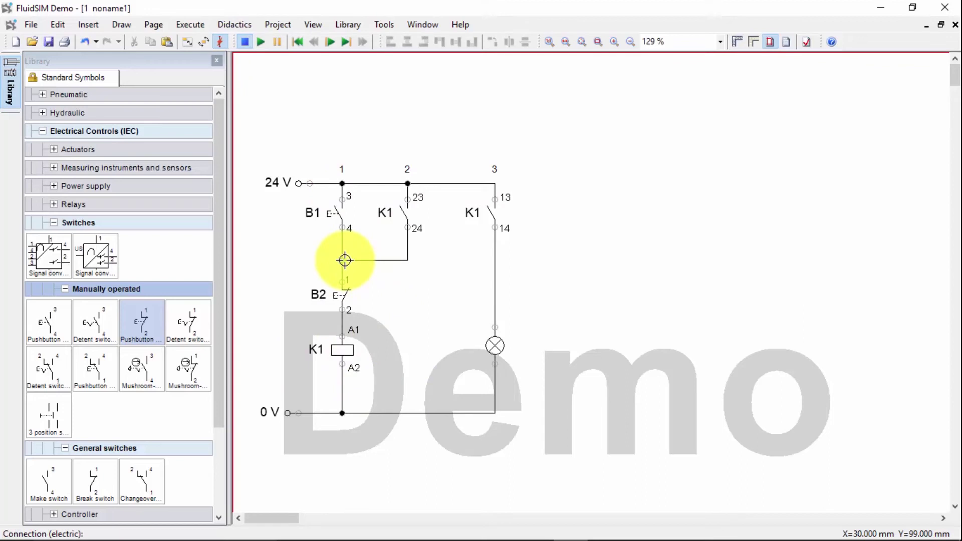
Delete the wire from K1 contact terminal 24 and the junction with its wires between B1 and B2
left_click_drag(408, 227, 408, 227)
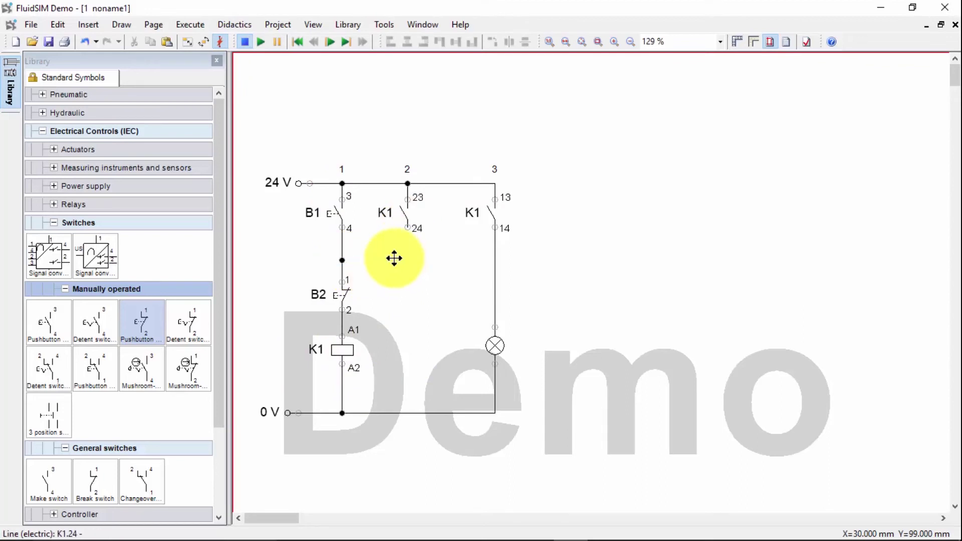
left_click(341, 258)
key("Delete")
key("Delete")
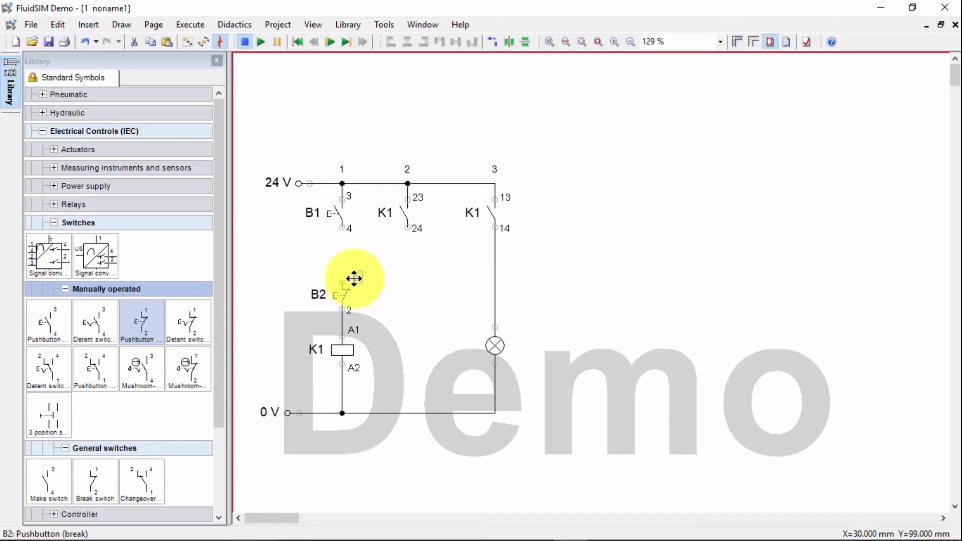
Move B2 in series below K1 contact 23/24, wired to coil terminal A1, and connect B1 terminal 4 to that line
left_click_drag(348, 294, 407, 268)
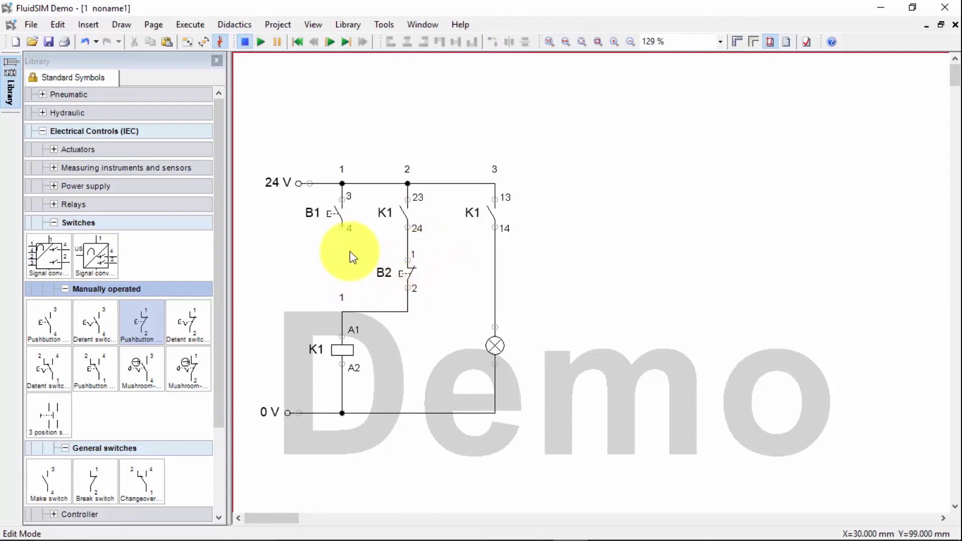
left_click_drag(341, 229, 342, 312)
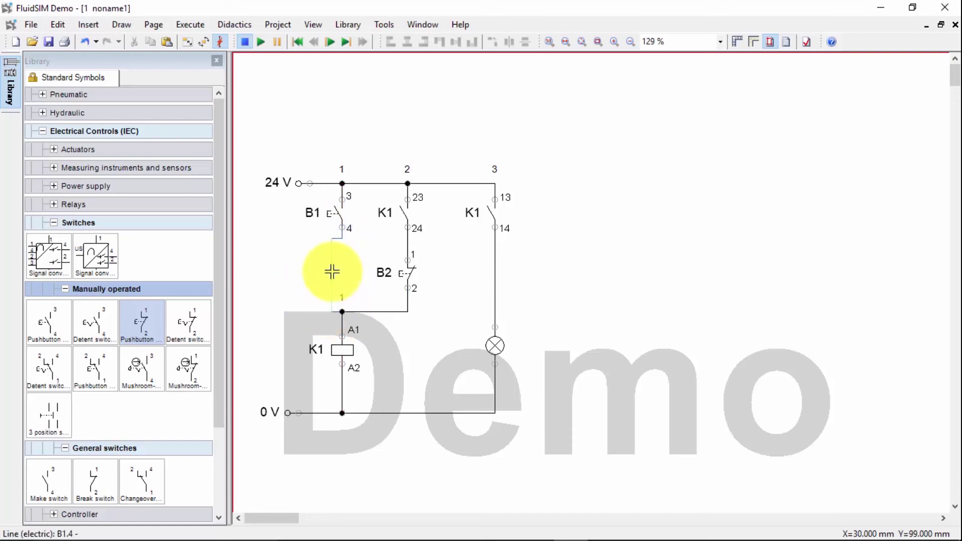